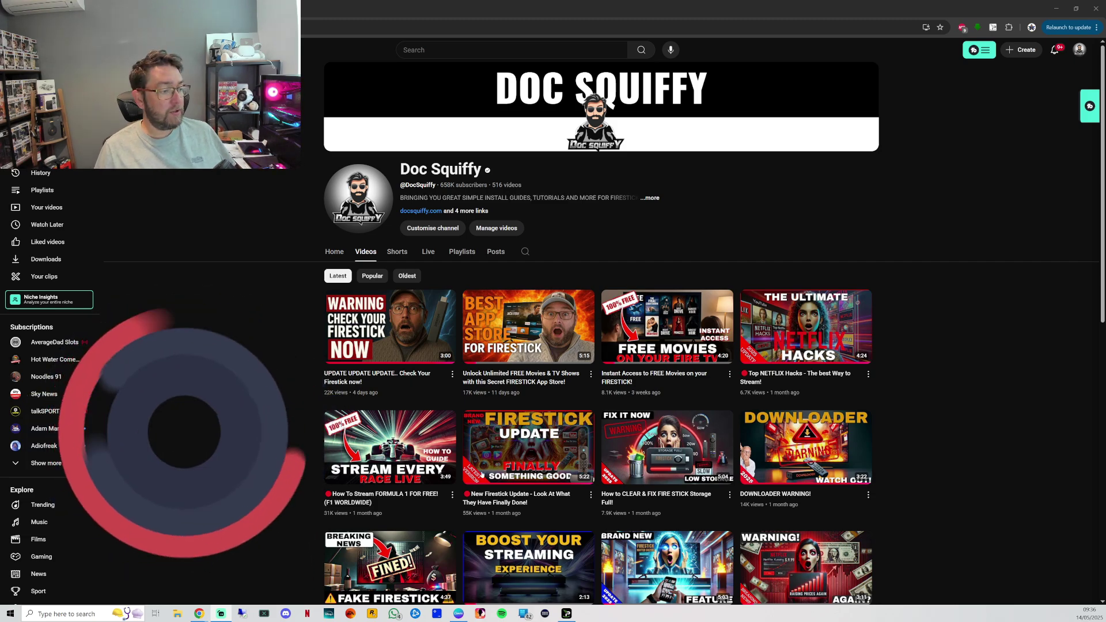
{"action": "scroll", "coordinate": [539, 450], "scroll_direction": "down", "scroll_amount": 3}
{"action": "scroll", "coordinate": [540, 450], "scroll_direction": "down", "scroll_amount": 3}
{"action": "scroll", "coordinate": [539, 461], "scroll_direction": "down", "scroll_amount": 3}
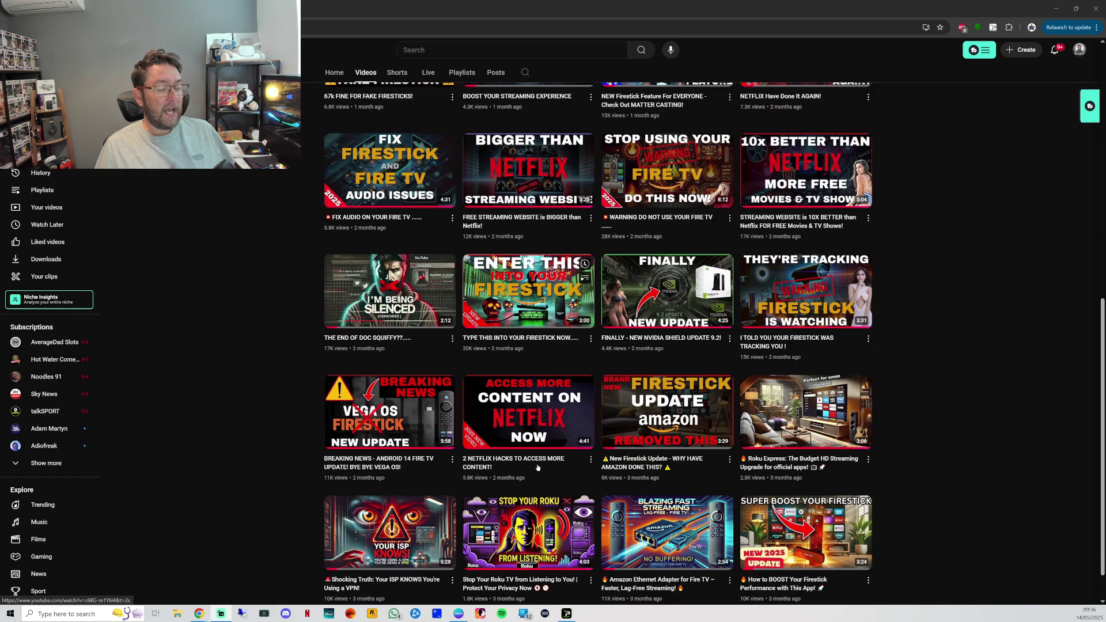
{"action": "scroll", "coordinate": [538, 467], "scroll_direction": "up", "scroll_amount": 9}
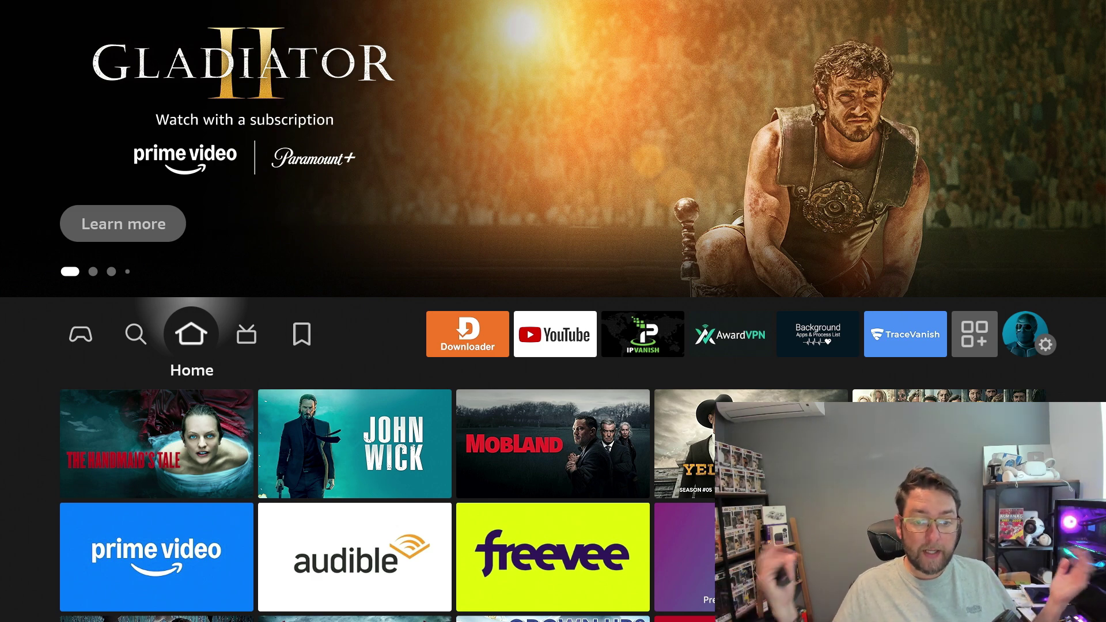
Go to the search section of the home screen and open its search keyboard.
{"action": "key", "text": "Right"}
{"action": "key", "text": "Right"}
{"action": "key", "text": "Right"}
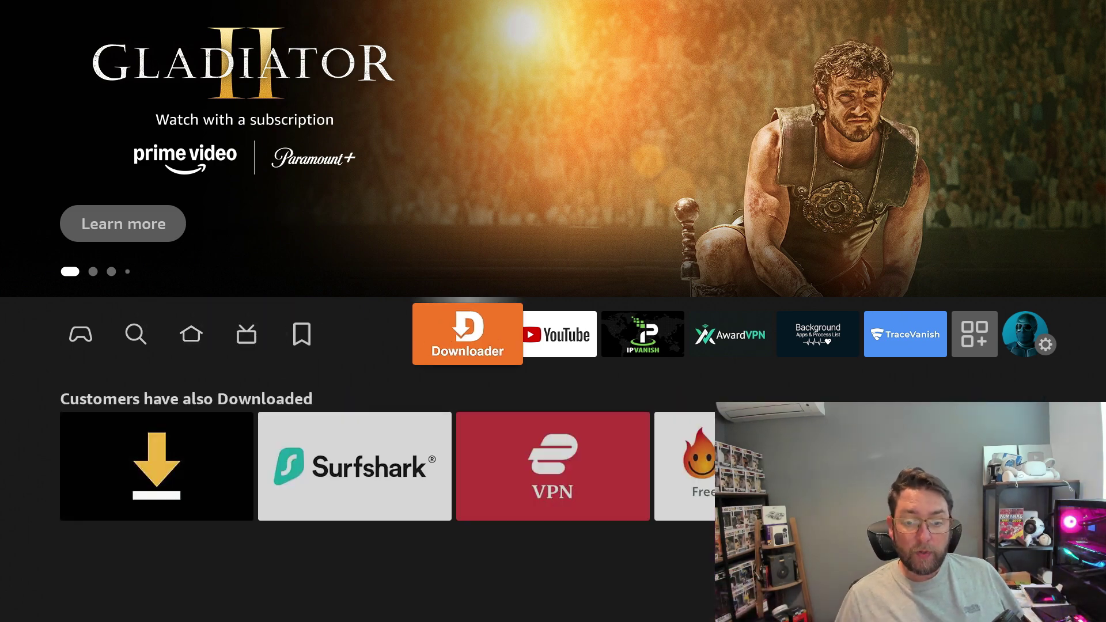
{"action": "key", "text": "Left"}
{"action": "key", "text": "Left"}
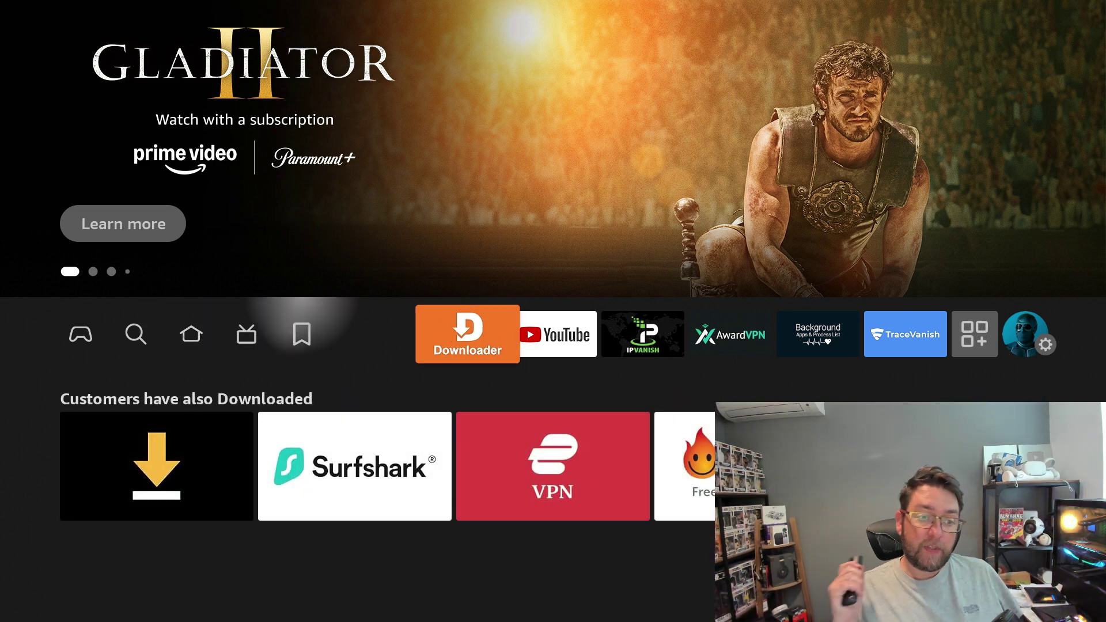
{"action": "key", "text": "Left"}
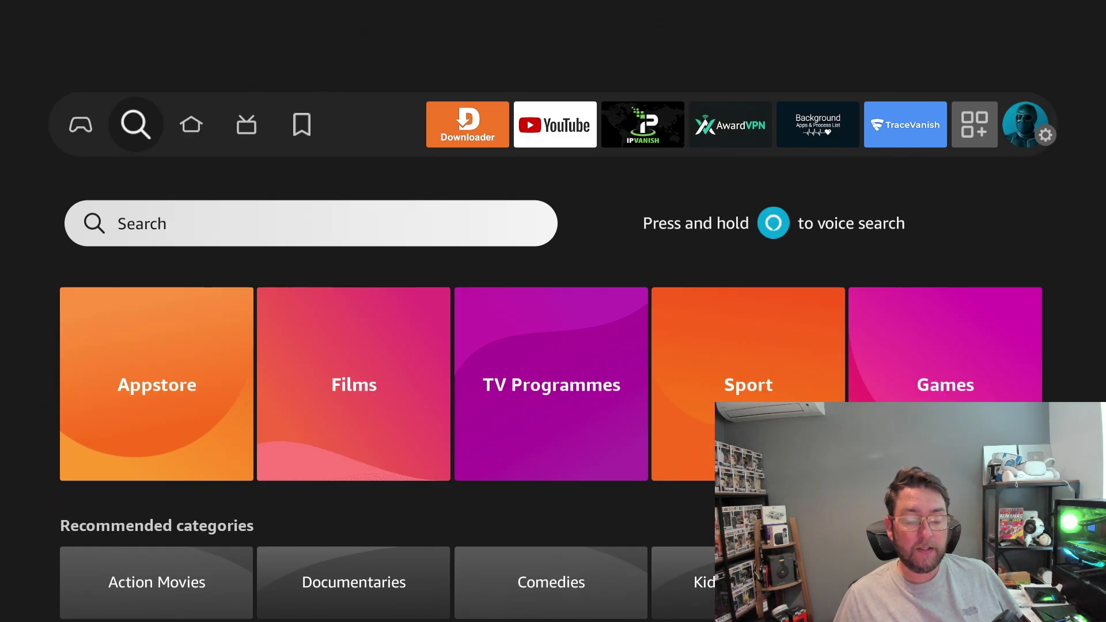
{"action": "key", "text": "Down"}
{"action": "key", "text": "Return"}
Enter "Do" as the start of the search text.
{"action": "key", "text": "Right"}
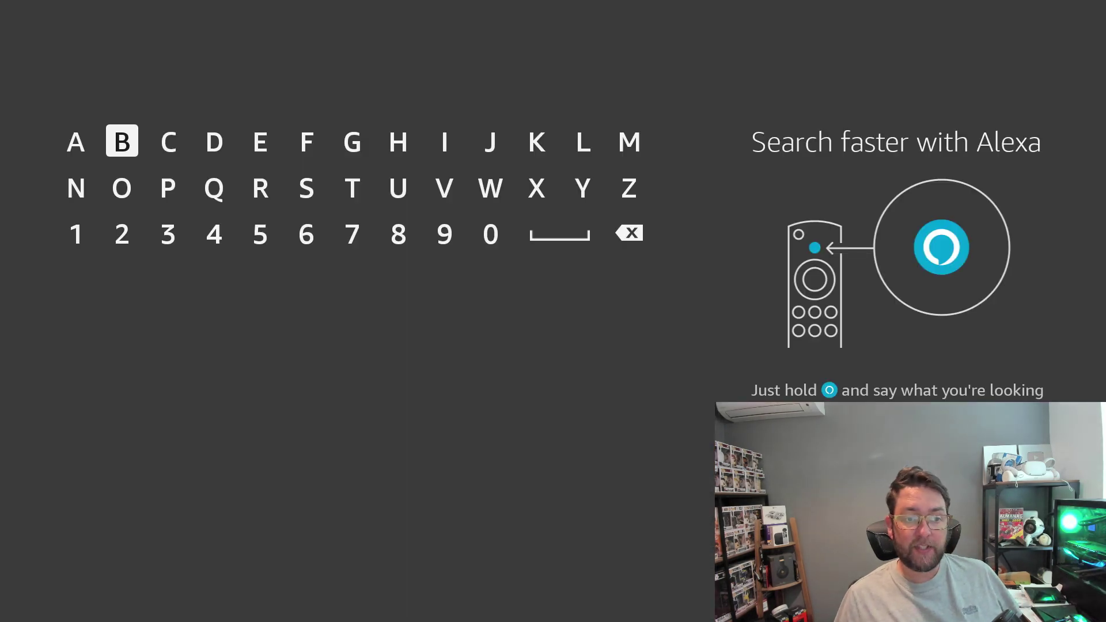
{"action": "key", "text": "Right"}
{"action": "key", "text": "Right"}
{"action": "key", "text": "Return"}
{"action": "key", "text": "Right"}
{"action": "key", "text": "Down"}
{"action": "key", "text": "Left"}
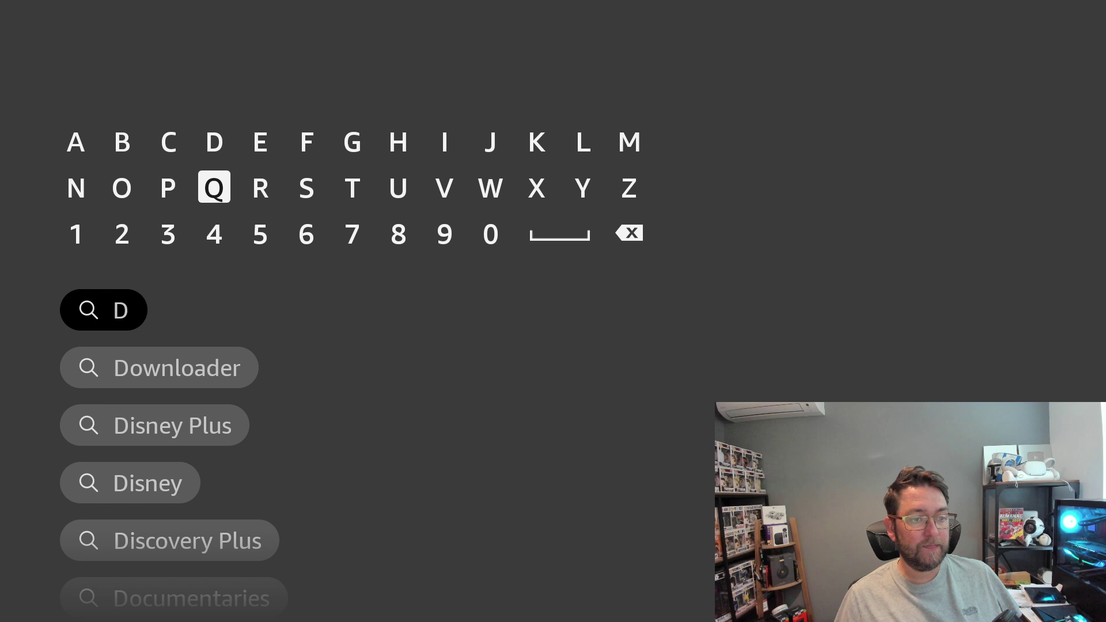
{"action": "key", "text": "Left"}
{"action": "key", "text": "Left"}
{"action": "key", "text": "Return"}
Add "w" to the search text and run the suggested search for Downloader.
{"action": "key", "text": "Right"}
{"action": "key", "text": "Right"}
{"action": "key", "text": "Right"}
{"action": "key", "text": "Right"}
{"action": "key", "text": "Right"}
{"action": "key", "text": "Right"}
{"action": "key", "text": "Right"}
{"action": "key", "text": "Right"}
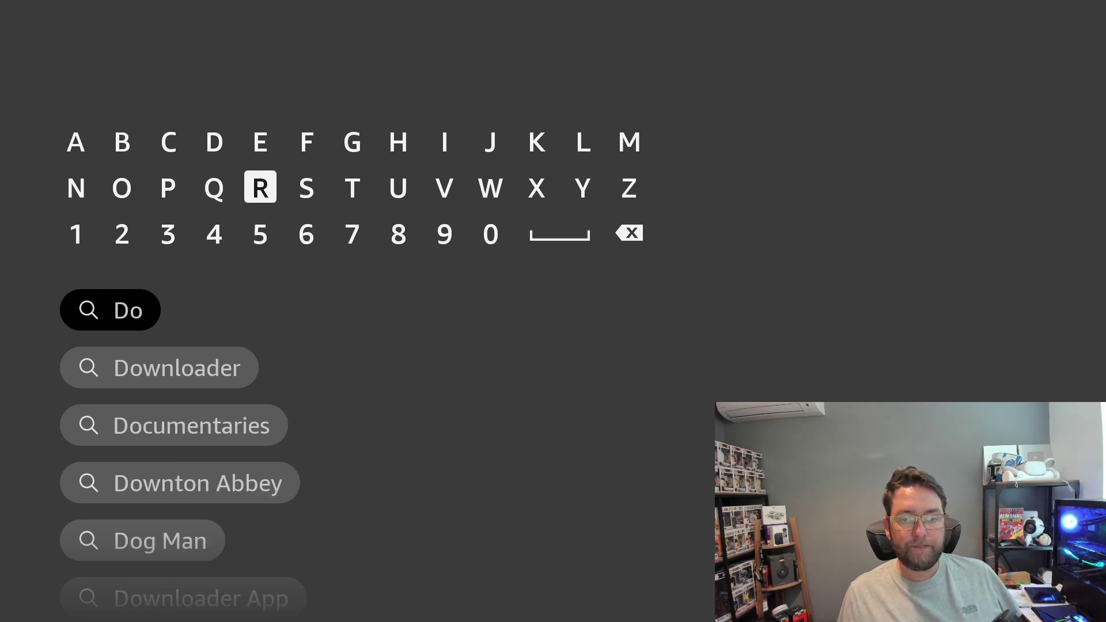
{"action": "key", "text": "Return"}
{"action": "key", "text": "Down"}
{"action": "key", "text": "Down"}
{"action": "key", "text": "Down"}
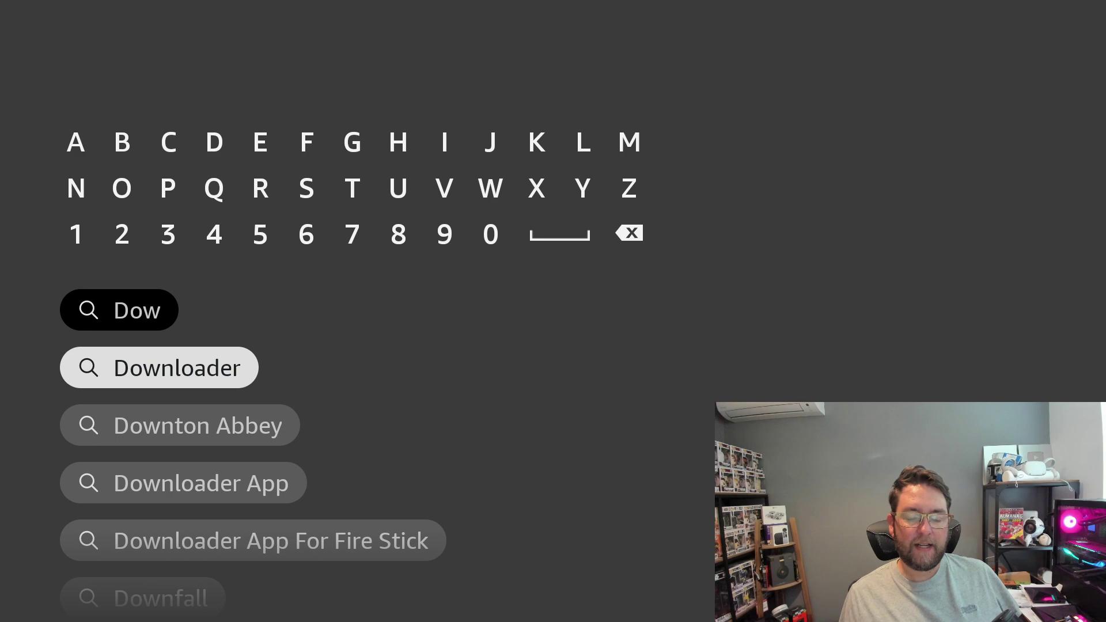
{"action": "key", "text": "Return"}
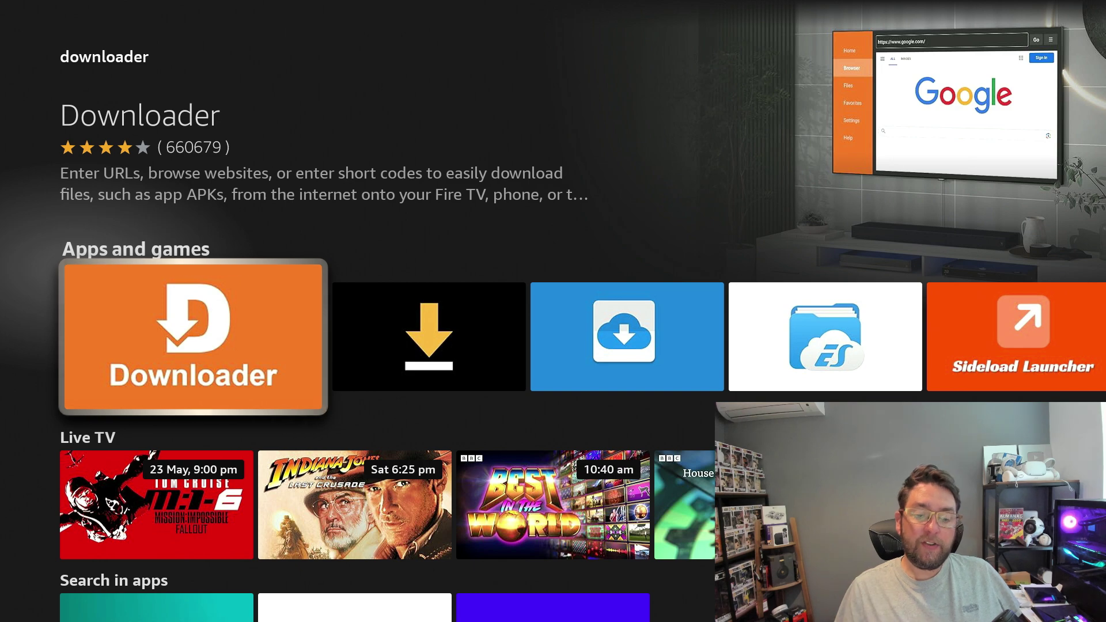
Return to the home screen and open the My Fire TV settings.
{"action": "key", "text": "Home"}
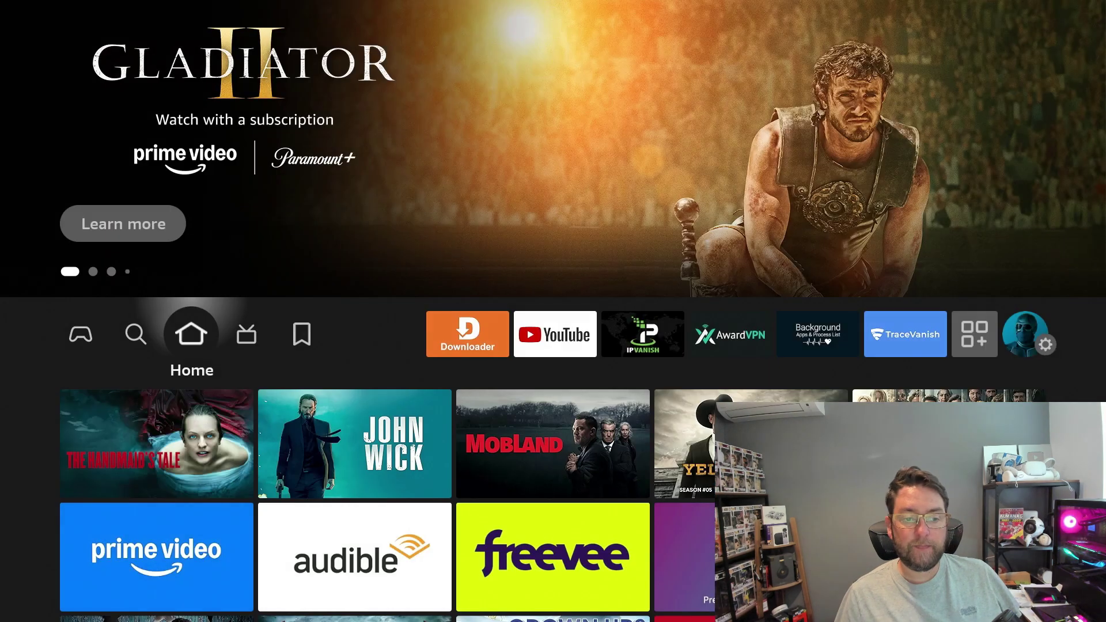
{"action": "key", "text": "Right"}
{"action": "key", "text": "Right"}
{"action": "key", "text": "Right"}
{"action": "key", "text": "Right"}
{"action": "key", "text": "Right"}
{"action": "key", "text": "Right"}
{"action": "key", "text": "Right"}
{"action": "key", "text": "Right"}
{"action": "key", "text": "Right"}
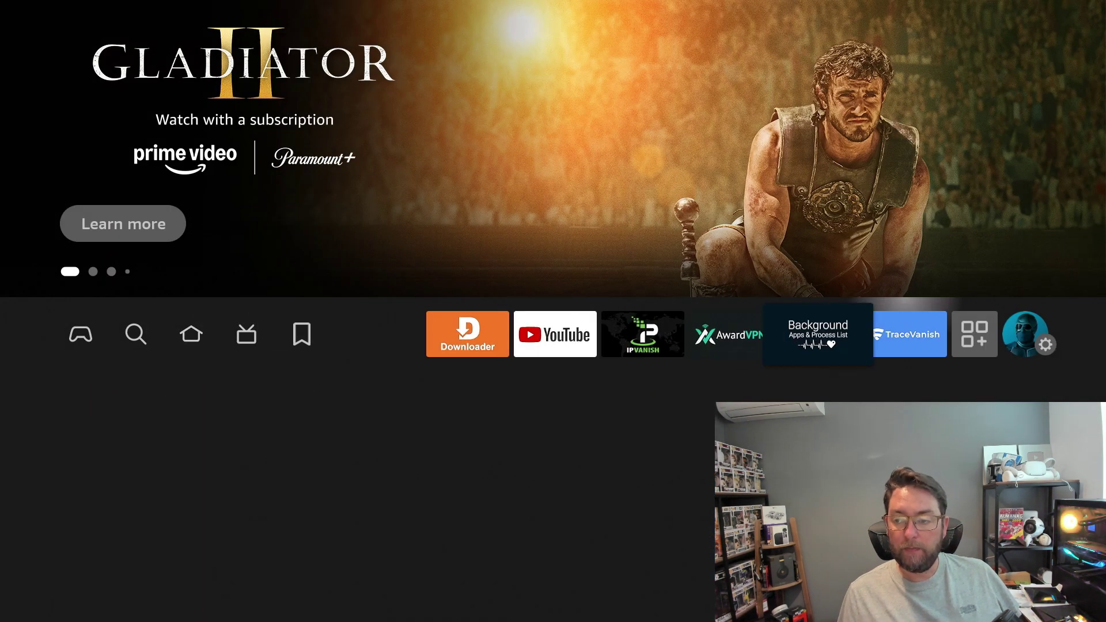
{"action": "key", "text": "Right"}
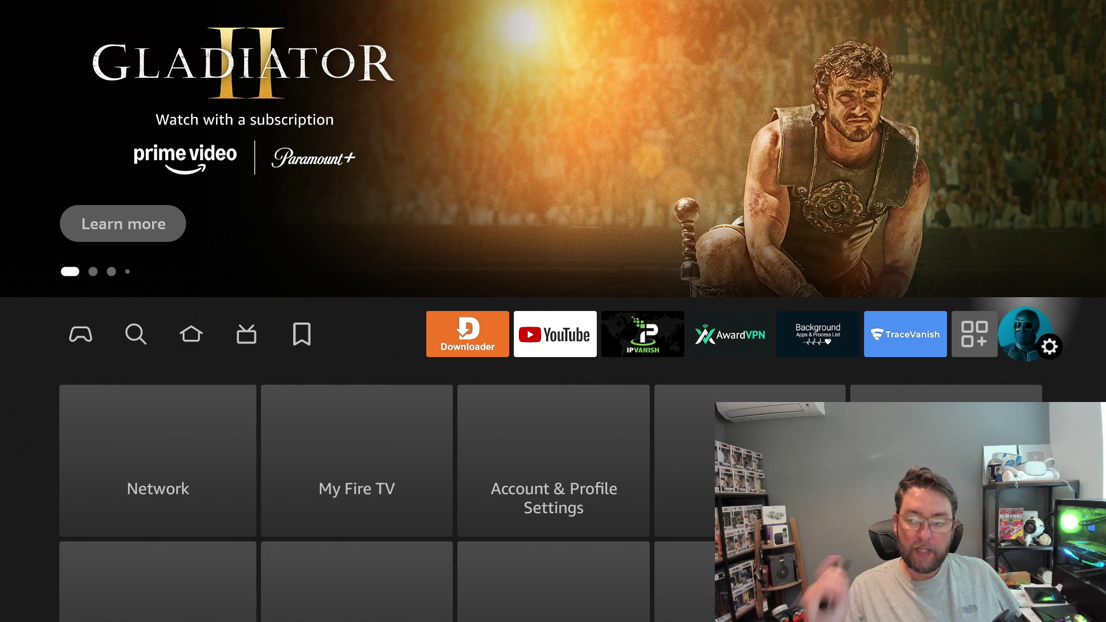
{"action": "key", "text": "Down"}
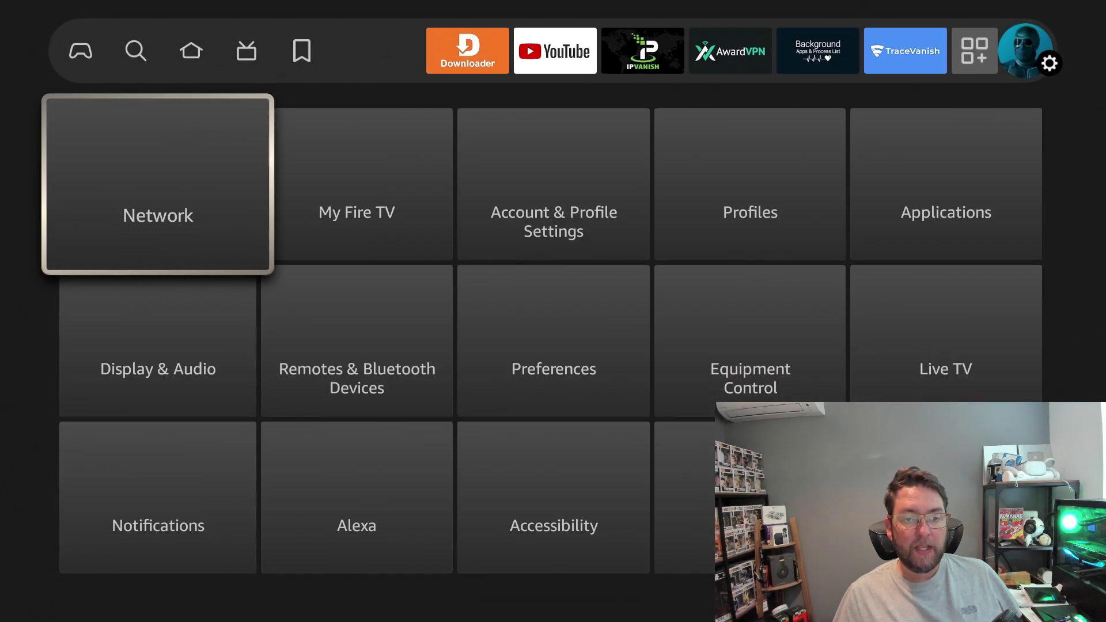
{"action": "key", "text": "Right"}
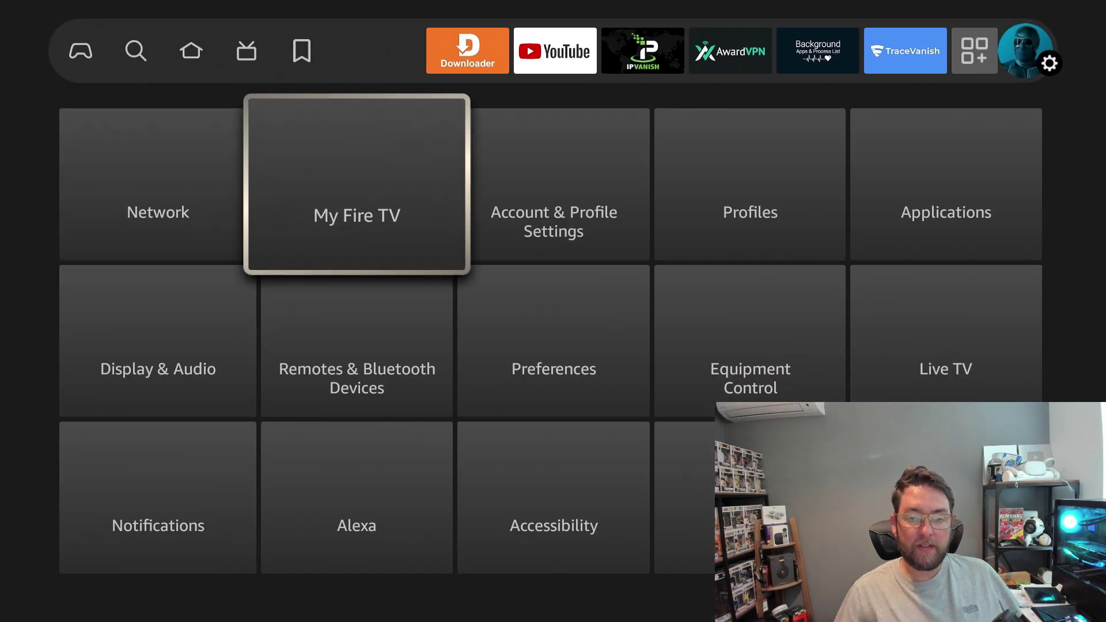
{"action": "key", "text": "Return"}
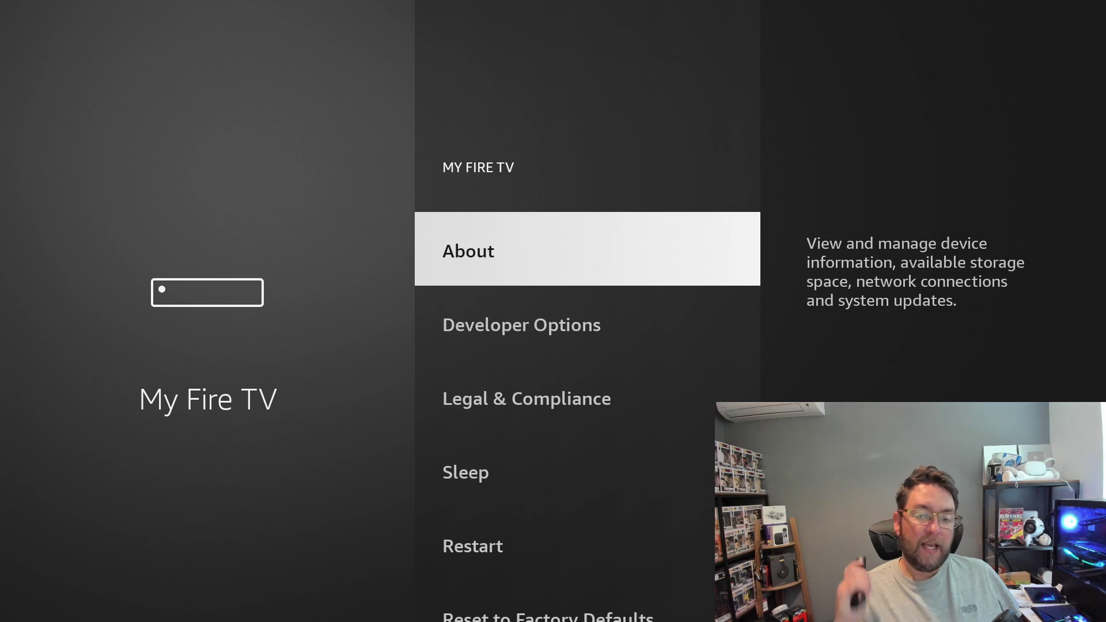
Open About, select the Fire TV entry repeatedly to unlock Developer Options, and return to the My Fire TV list.
{"action": "key", "text": "Down"}
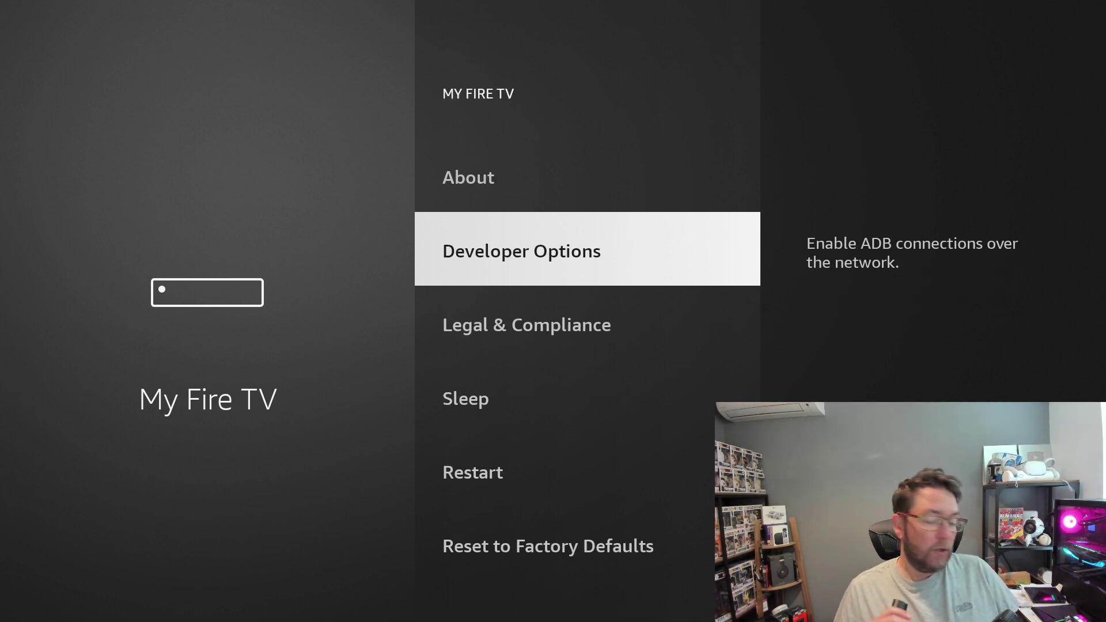
{"action": "key", "text": "Up"}
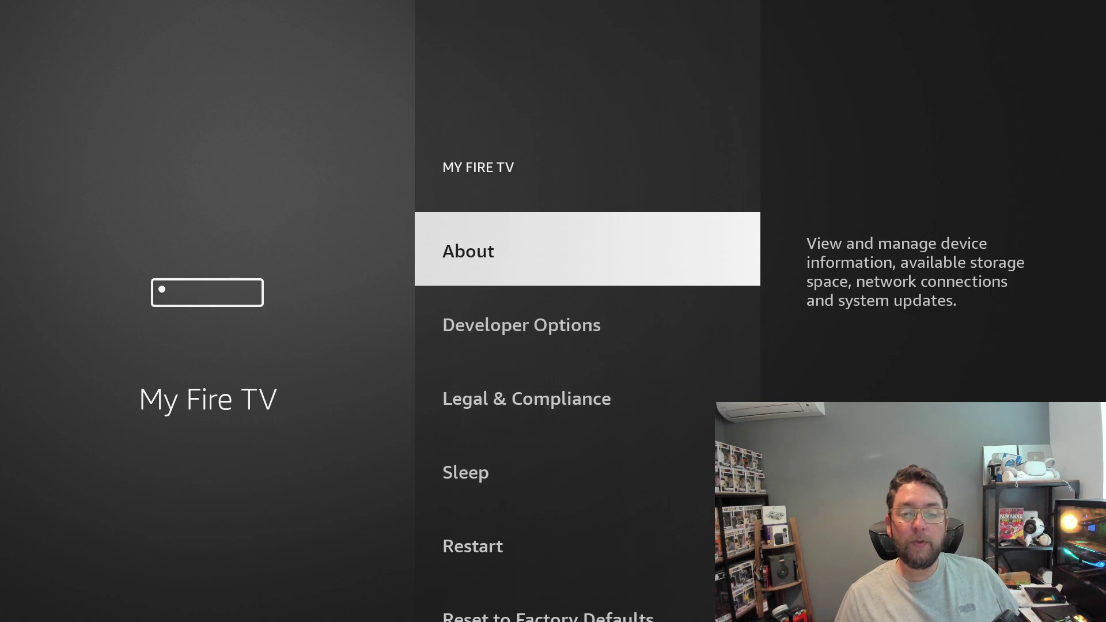
{"action": "key", "text": "Return"}
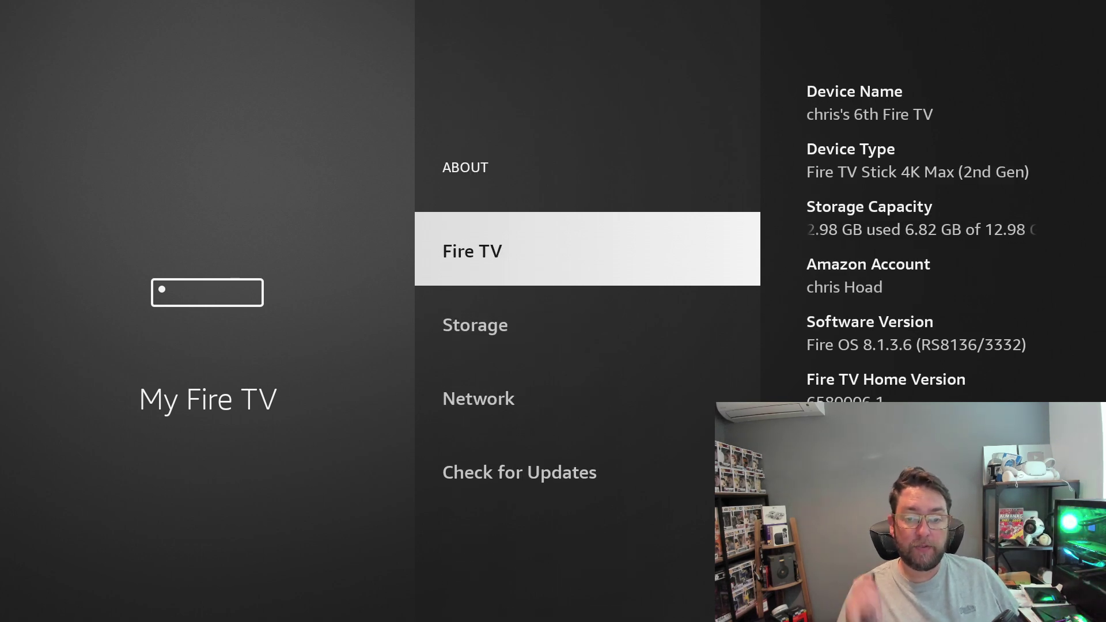
{"action": "key", "text": "Return"}
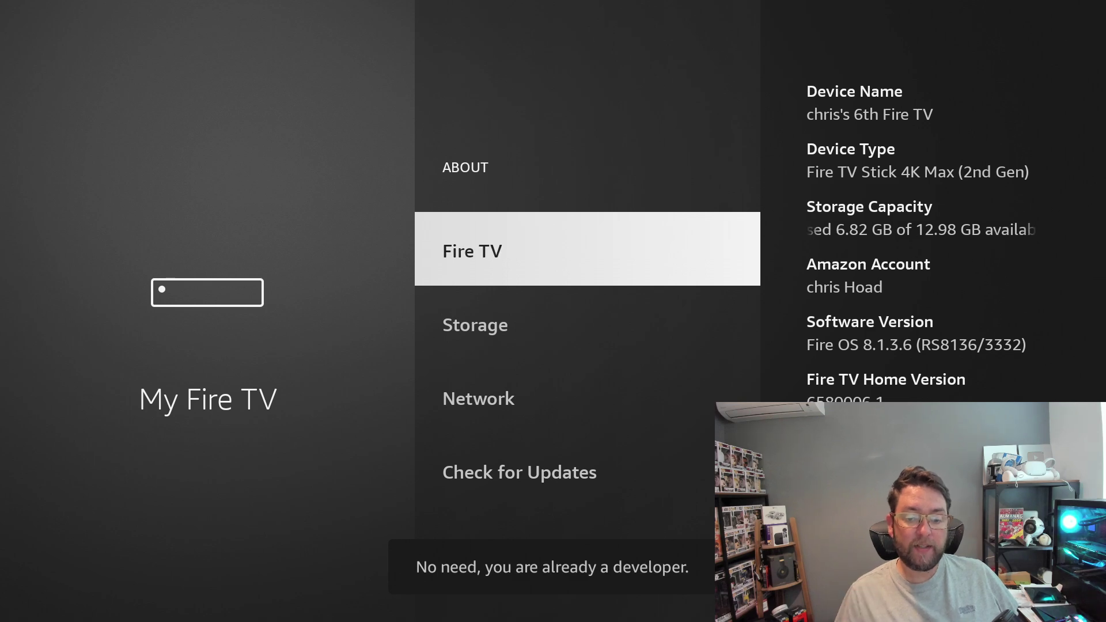
{"action": "key", "text": "Return"}
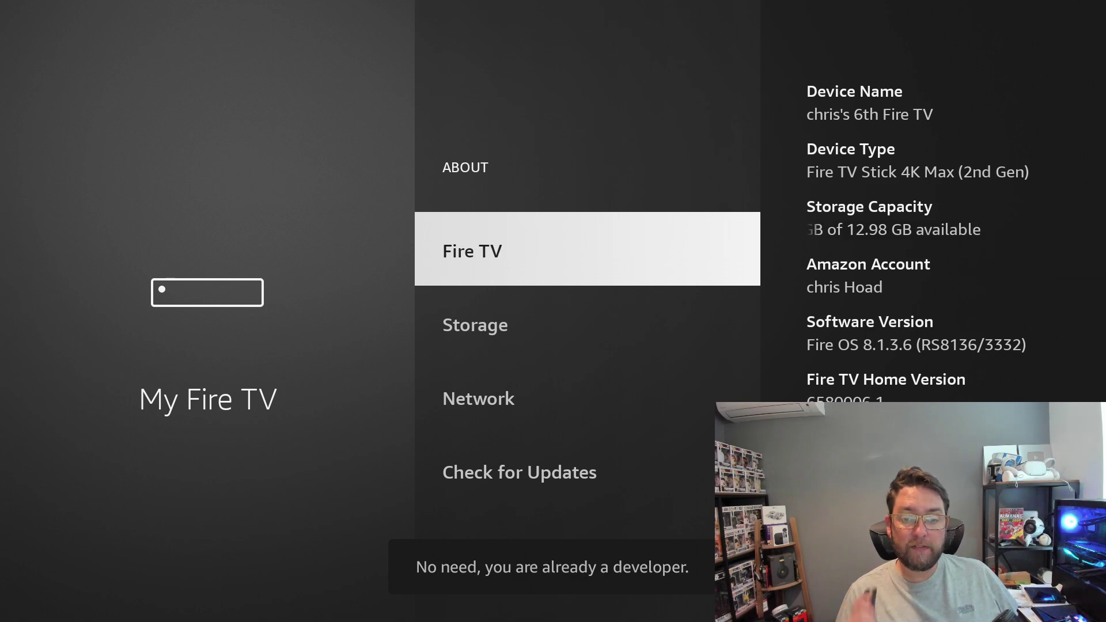
{"action": "key", "text": "Escape"}
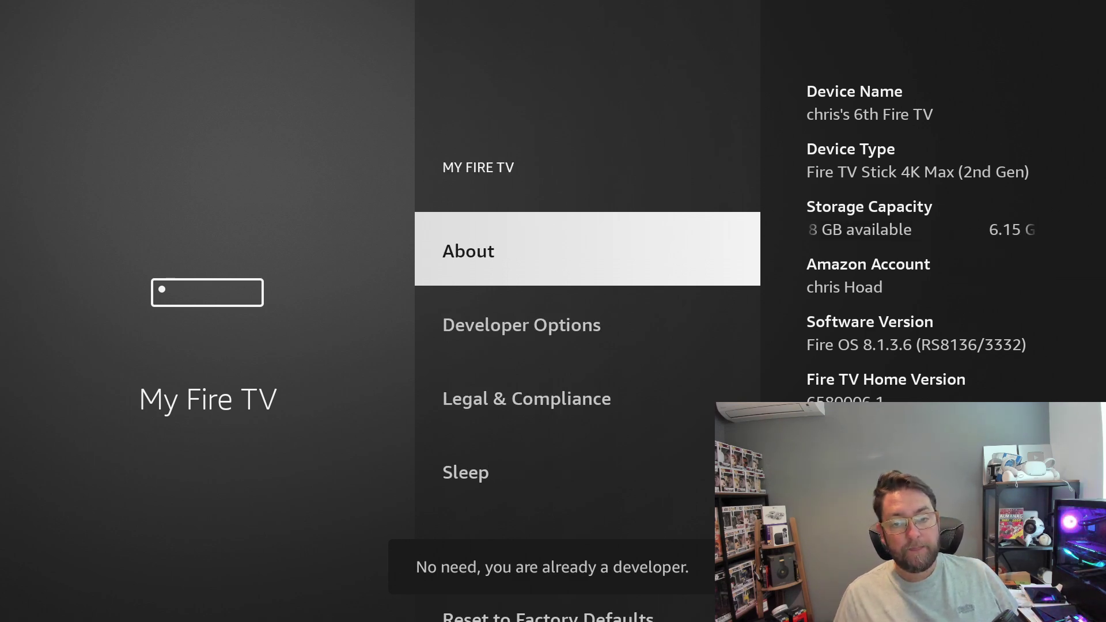
Open the Install unknown apps list in Developer Options and check the permission for Downloader.
{"action": "key", "text": "Down"}
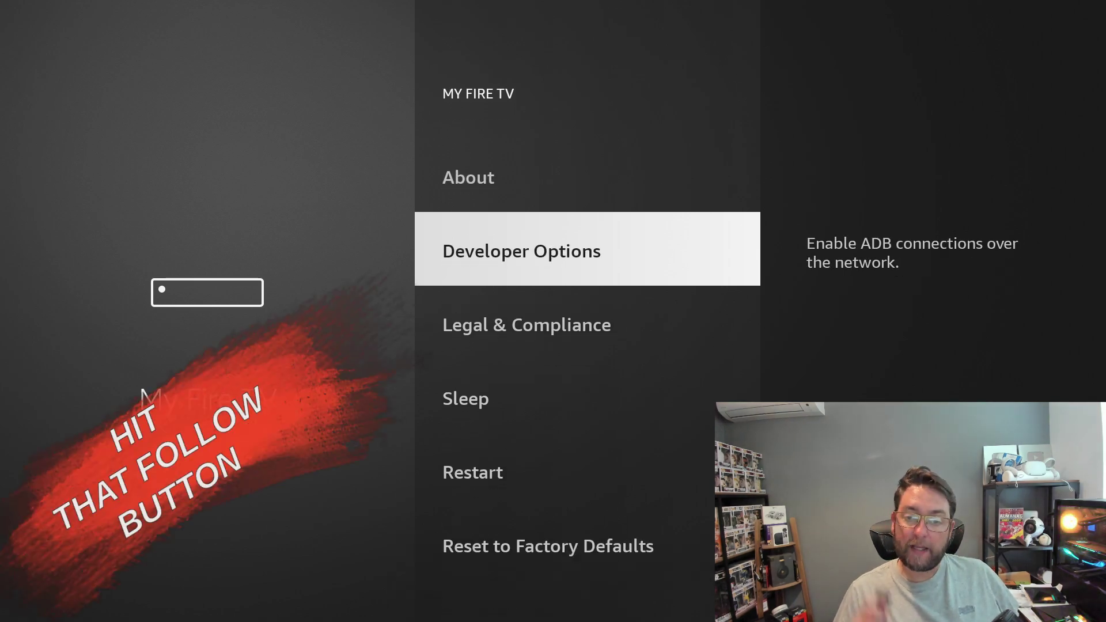
{"action": "key", "text": "Return"}
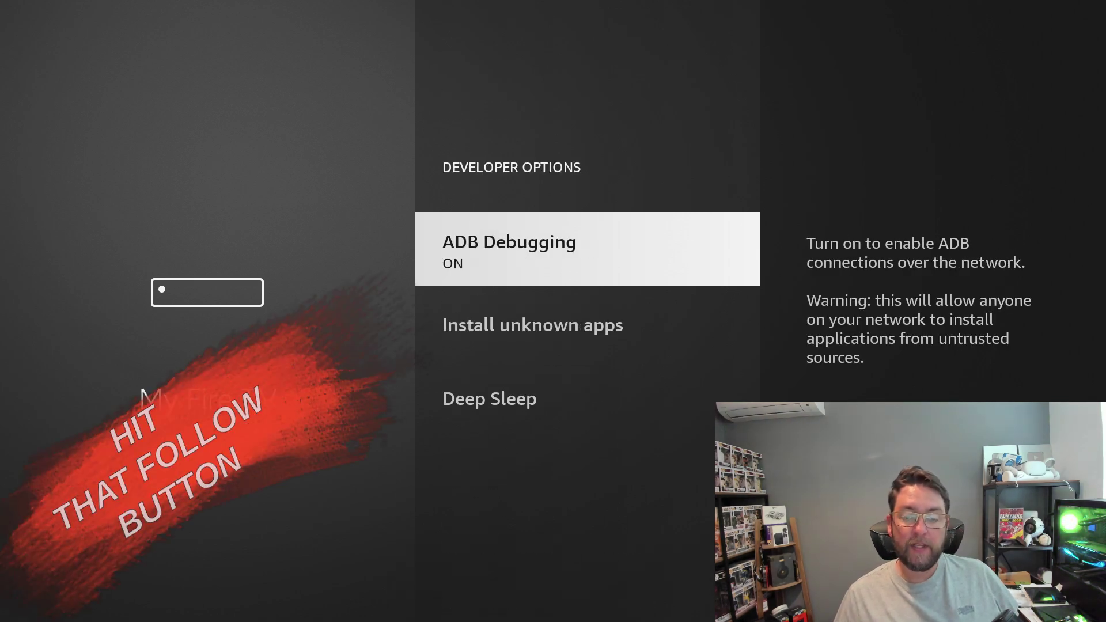
{"action": "key", "text": "Down"}
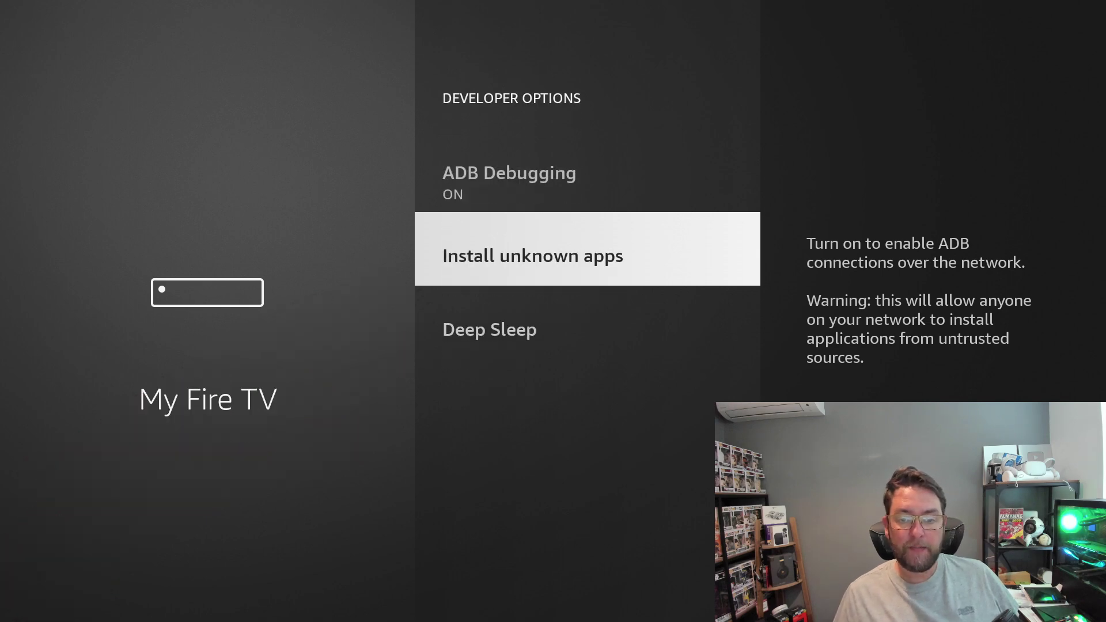
{"action": "key", "text": "Return"}
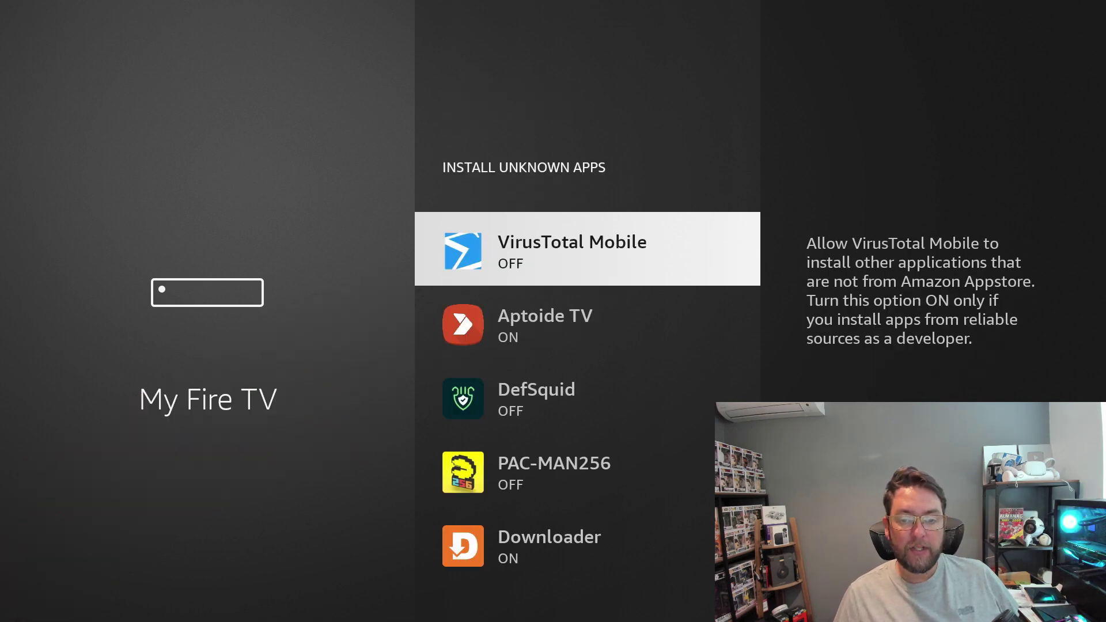
{"action": "key", "text": "Down"}
{"action": "key", "text": "Down"}
{"action": "key", "text": "Down"}
{"action": "key", "text": "Down"}
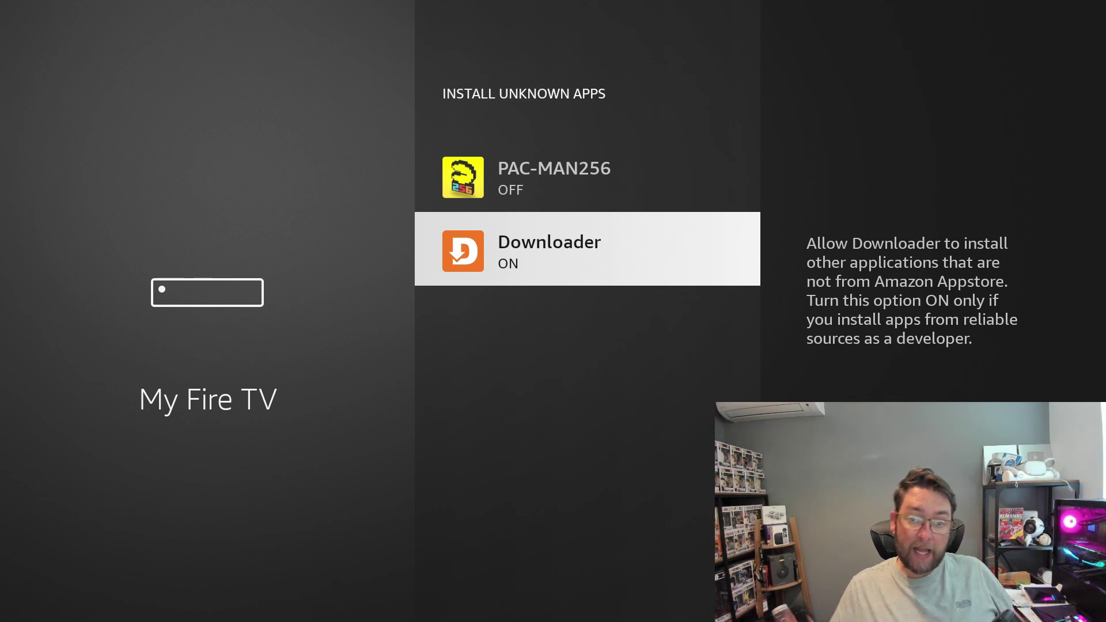
Return to the home screen and look over the pinned IPVanish, YouTube and Downloader apps.
{"action": "key", "text": "Home"}
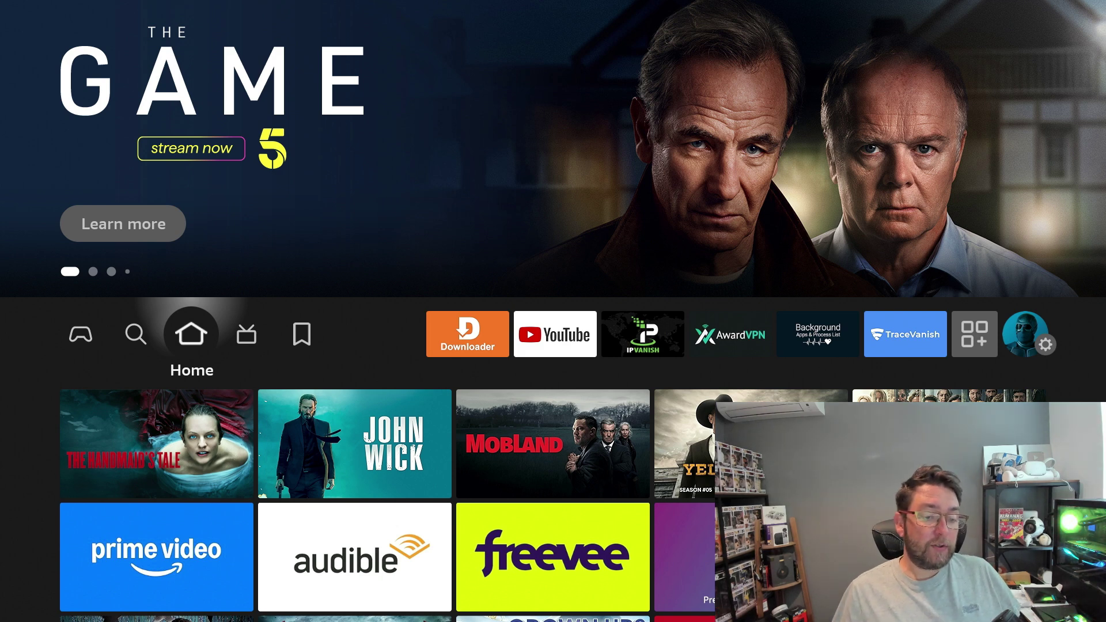
{"action": "key", "text": "Right"}
{"action": "key", "text": "Right"}
{"action": "key", "text": "Right"}
{"action": "key", "text": "Right"}
{"action": "key", "text": "Right"}
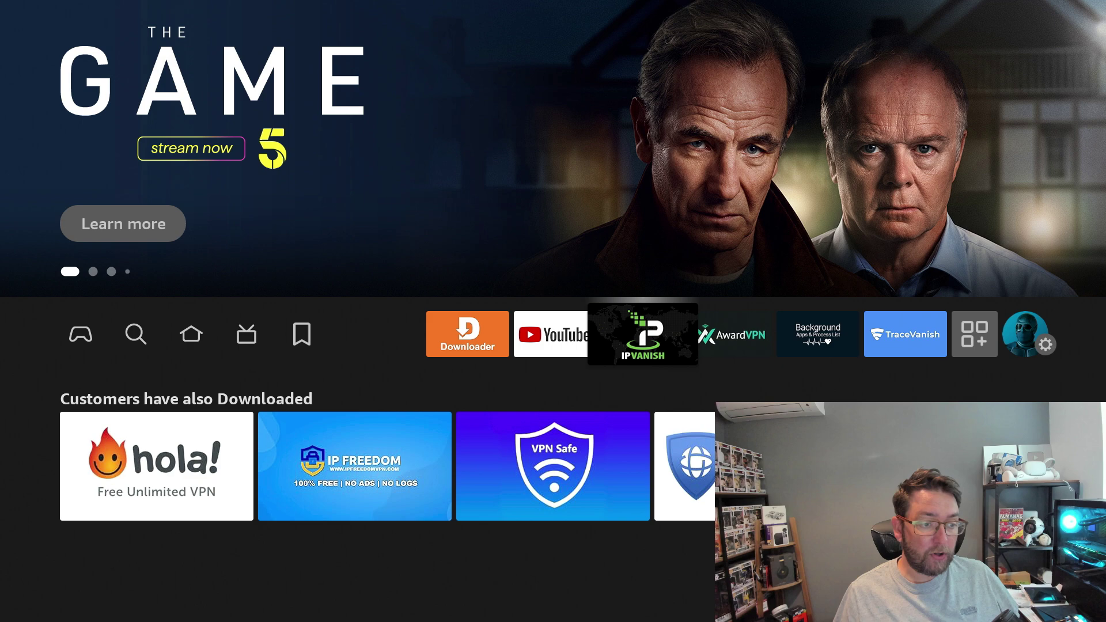
{"action": "key", "text": "Left"}
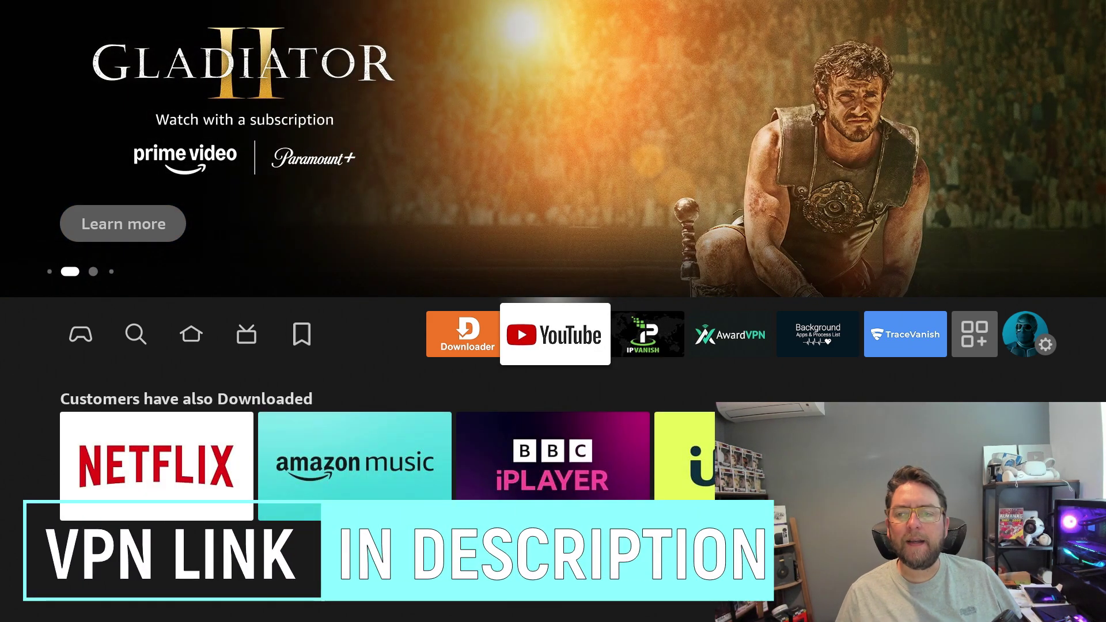
{"action": "key", "text": "Left"}
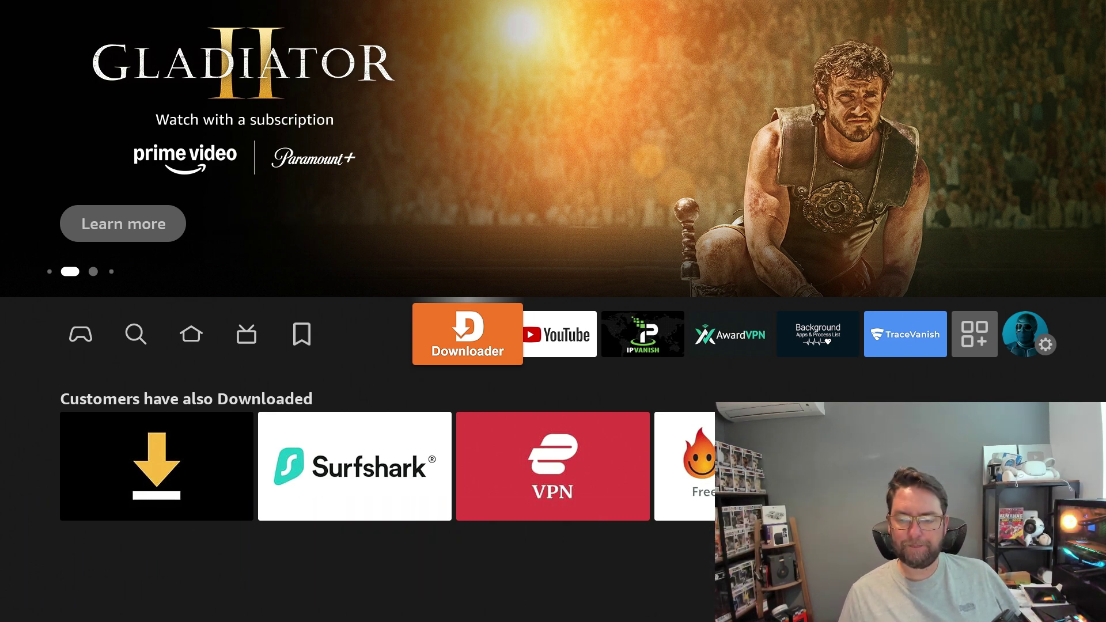
Open the full Your Apps & Channels list from the home screen.
{"action": "key", "text": "Right"}
{"action": "key", "text": "Right"}
{"action": "key", "text": "Right"}
{"action": "key", "text": "Right"}
{"action": "key", "text": "Right"}
{"action": "key", "text": "Right"}
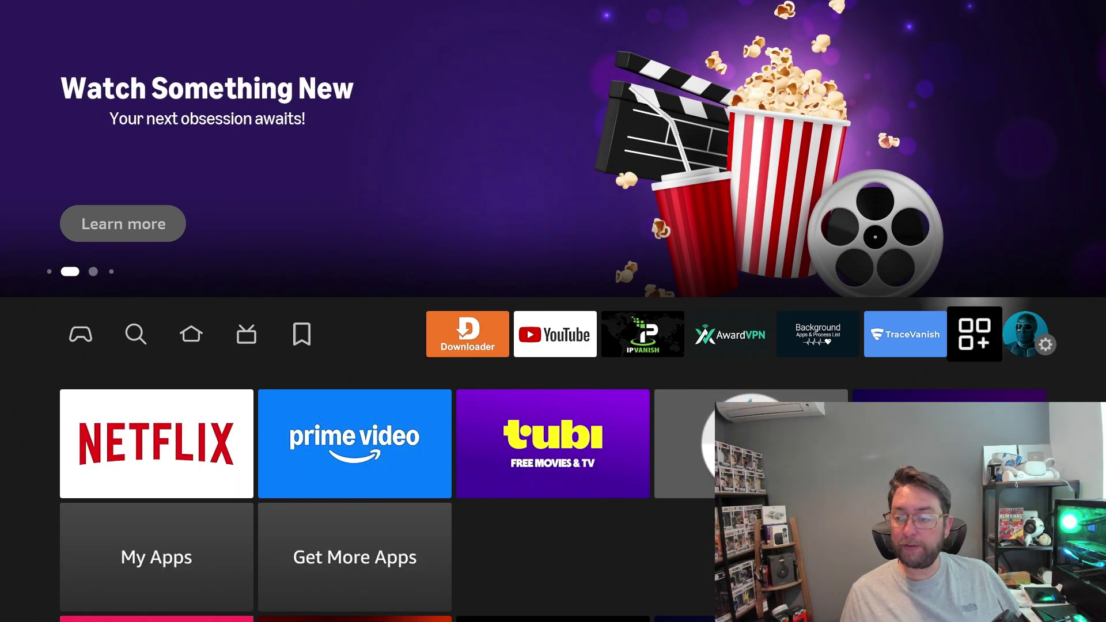
{"action": "key", "text": "Down"}
{"action": "key", "text": "Down"}
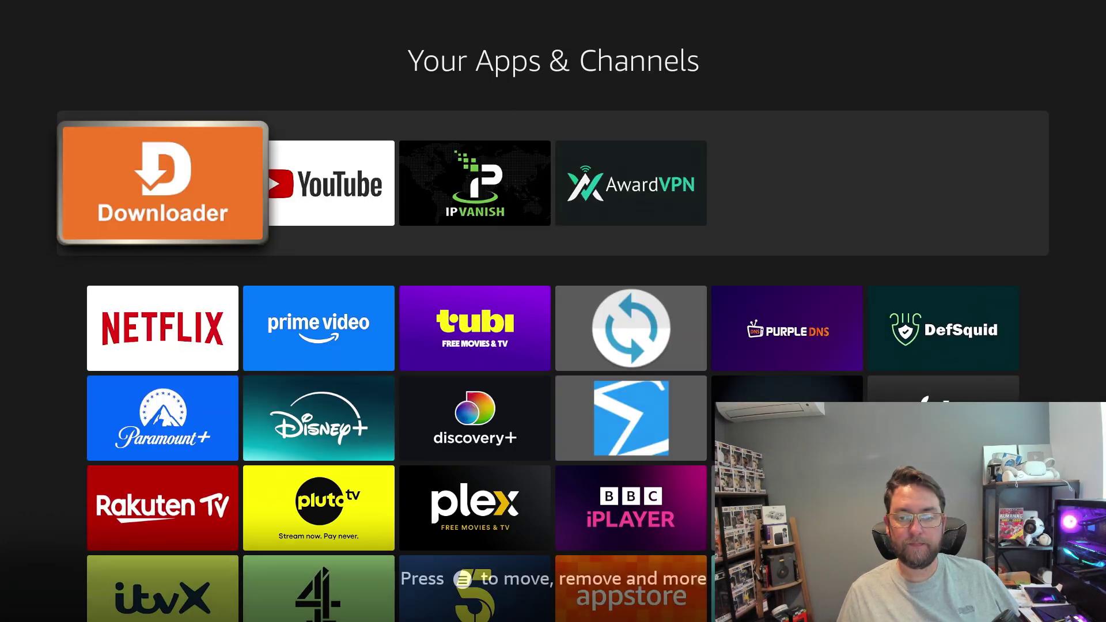
Look through the installed apps down to the end of the list, return to the pinned apps, and open Downloader.
{"action": "key", "text": "Down"}
{"action": "key", "text": "Down"}
{"action": "key", "text": "Down"}
{"action": "key", "text": "Down"}
{"action": "key", "text": "Down"}
{"action": "key", "text": "Down"}
{"action": "key", "text": "Down"}
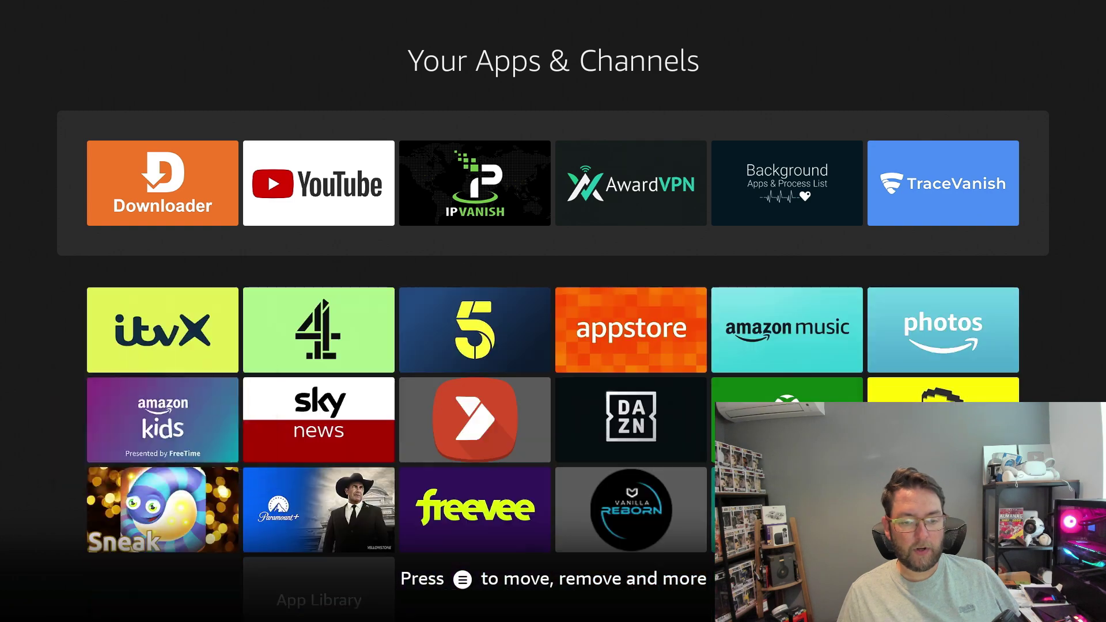
{"action": "key", "text": "Up"}
{"action": "key", "text": "Up"}
{"action": "key", "text": "Up"}
{"action": "key", "text": "Up"}
{"action": "key", "text": "Up"}
{"action": "key", "text": "Up"}
{"action": "key", "text": "Up"}
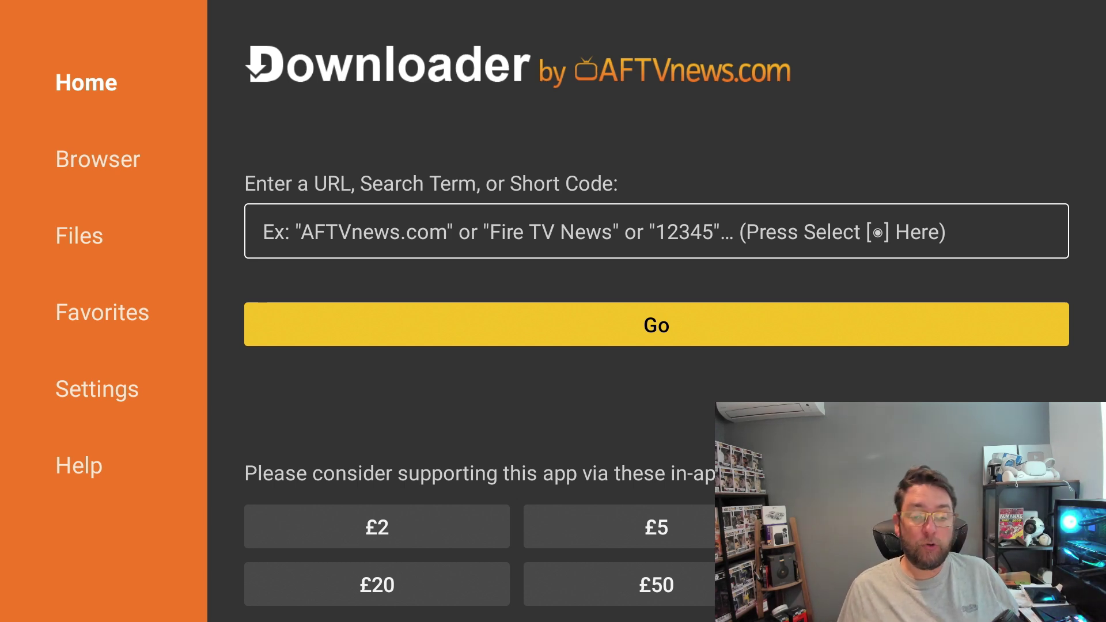
Enter the short code 75726 in Downloader's URL field and load the page it leads to.
{"action": "left_click", "coordinate": [264, 231]}
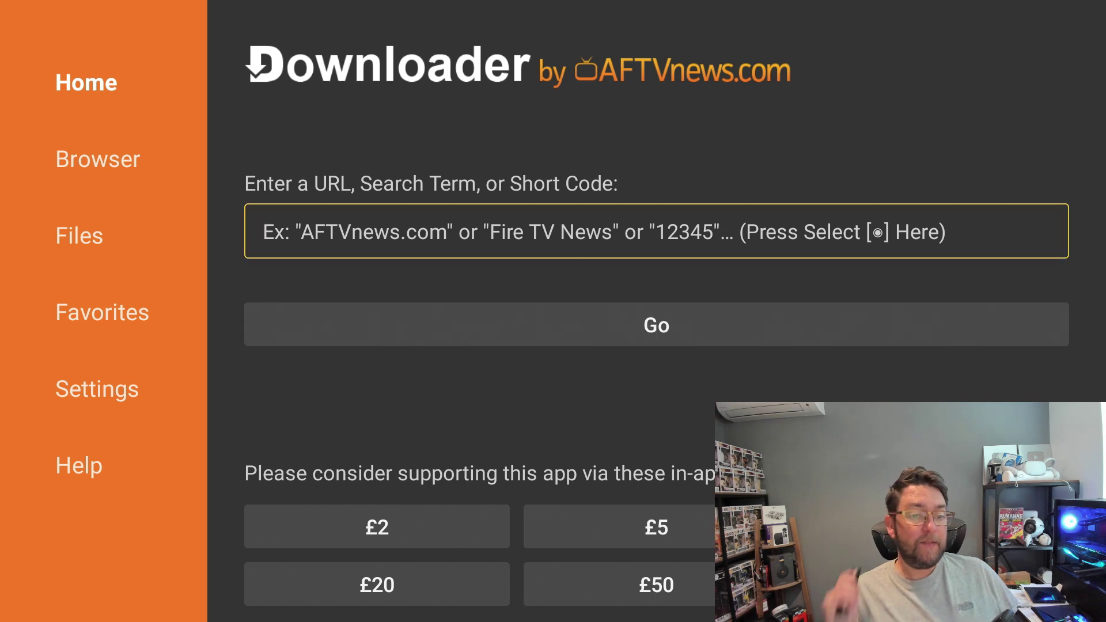
{"action": "key", "text": "Return"}
{"action": "key", "text": "Right"}
{"action": "key", "text": "Right"}
{"action": "key", "text": "Right"}
{"action": "key", "text": "Right"}
{"action": "key", "text": "Right"}
{"action": "key", "text": "Right"}
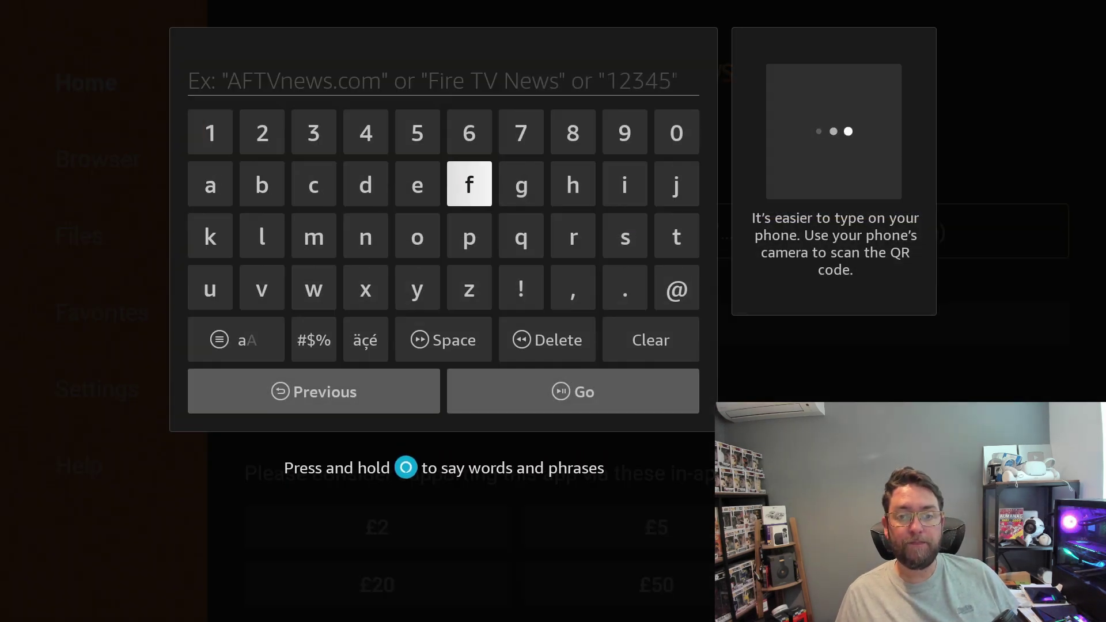
{"action": "key", "text": "Up"}
{"action": "key", "text": "Return"}
{"action": "key", "text": "Left"}
{"action": "key", "text": "Left"}
{"action": "key", "text": "Return"}
{"action": "key", "text": "Right"}
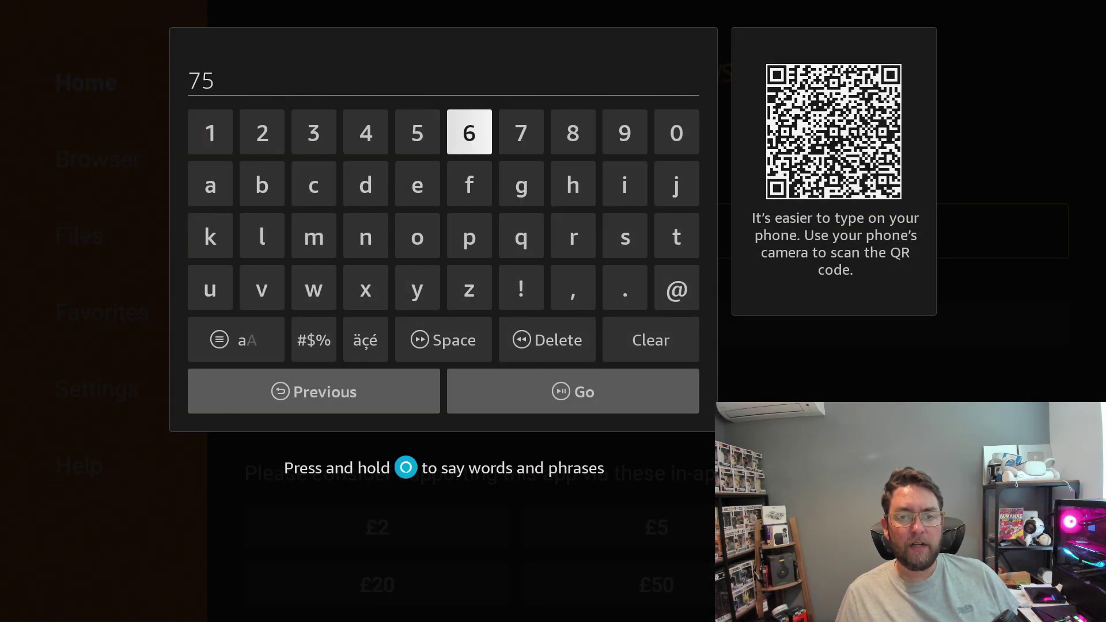
{"action": "key", "text": "Right"}
{"action": "key", "text": "Return"}
{"action": "key", "text": "Left"}
{"action": "key", "text": "Left"}
{"action": "key", "text": "Left"}
{"action": "key", "text": "Left"}
{"action": "key", "text": "Left"}
{"action": "key", "text": "Return"}
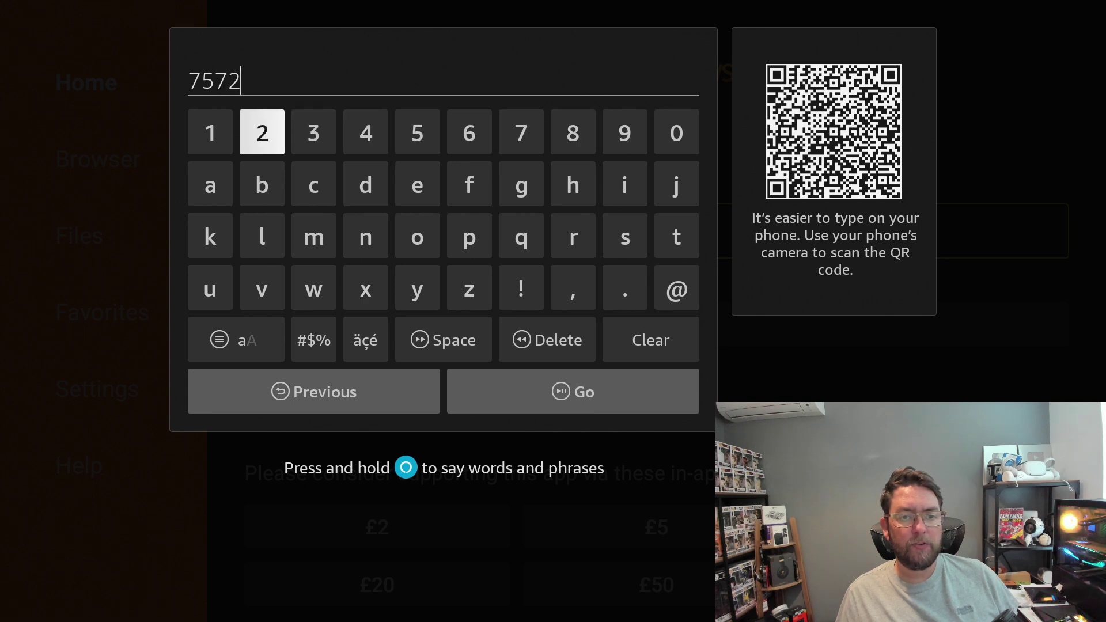
{"action": "key", "text": "Right"}
{"action": "key", "text": "Right"}
{"action": "key", "text": "Right"}
{"action": "key", "text": "Right"}
{"action": "key", "text": "Return"}
{"action": "key", "text": "Down"}
{"action": "key", "text": "Down"}
{"action": "key", "text": "Down"}
{"action": "key", "text": "Down"}
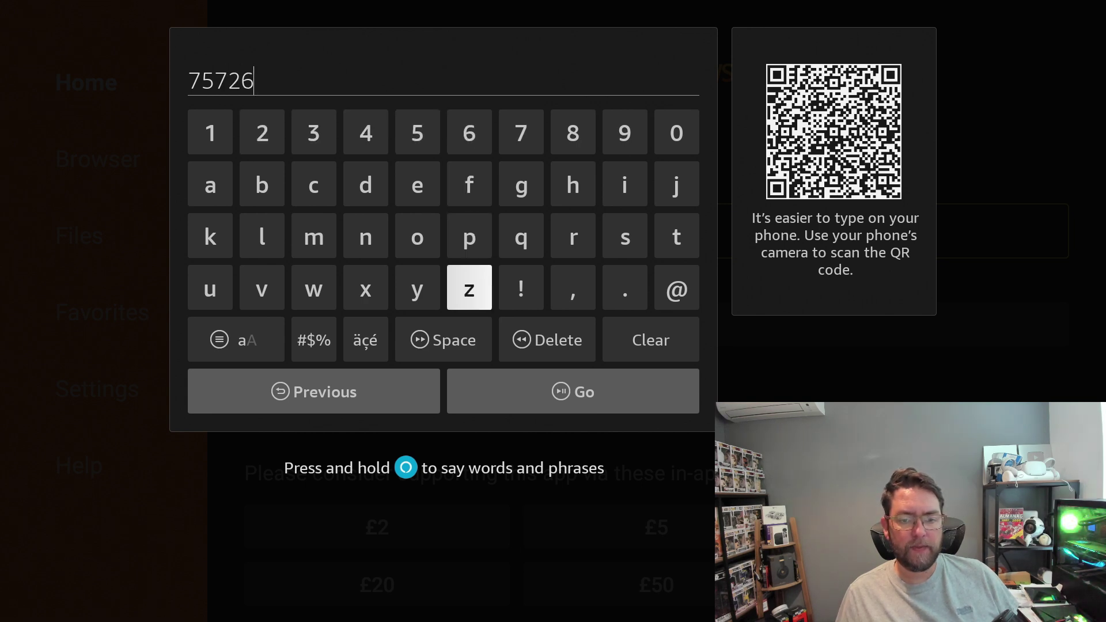
{"action": "key", "text": "Right"}
{"action": "key", "text": "Return"}
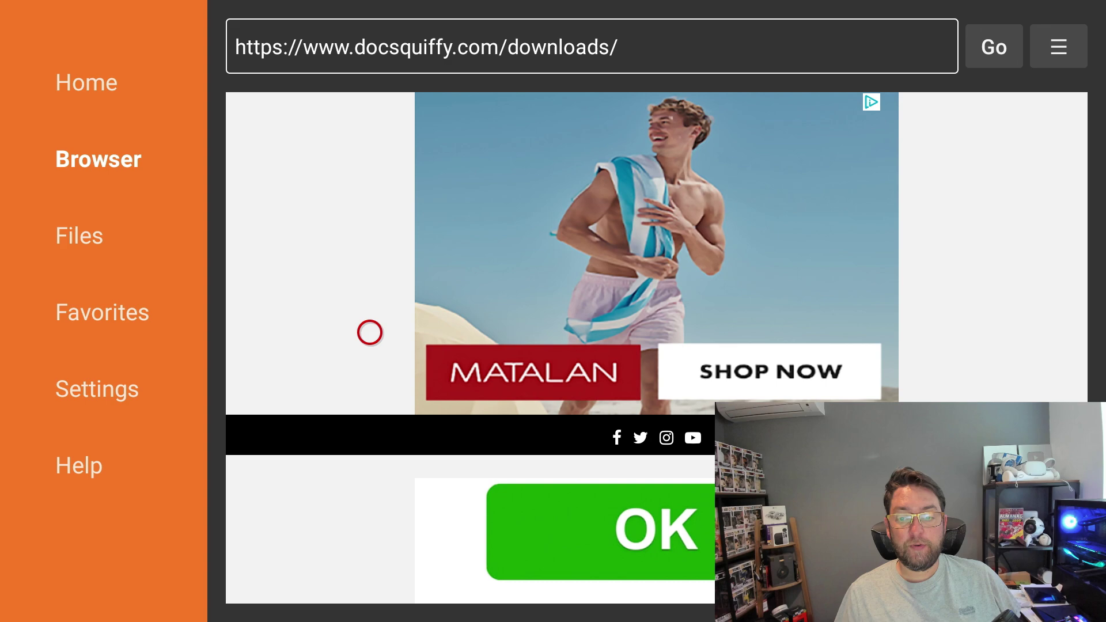
Open the KODI 21.2 Android 32 bit link for Amazon Firestick under New updates and close the ad that covers the page.
{"action": "scroll", "coordinate": [370, 581], "scroll_direction": "down", "scroll_amount": 10}
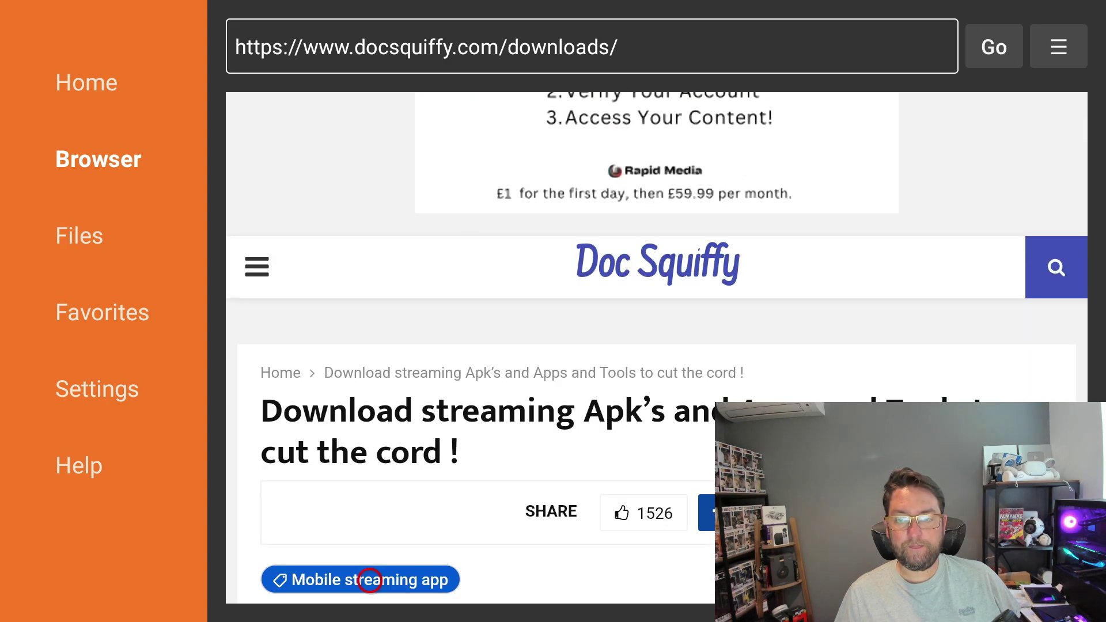
{"action": "scroll", "coordinate": [370, 580], "scroll_direction": "down", "scroll_amount": 10}
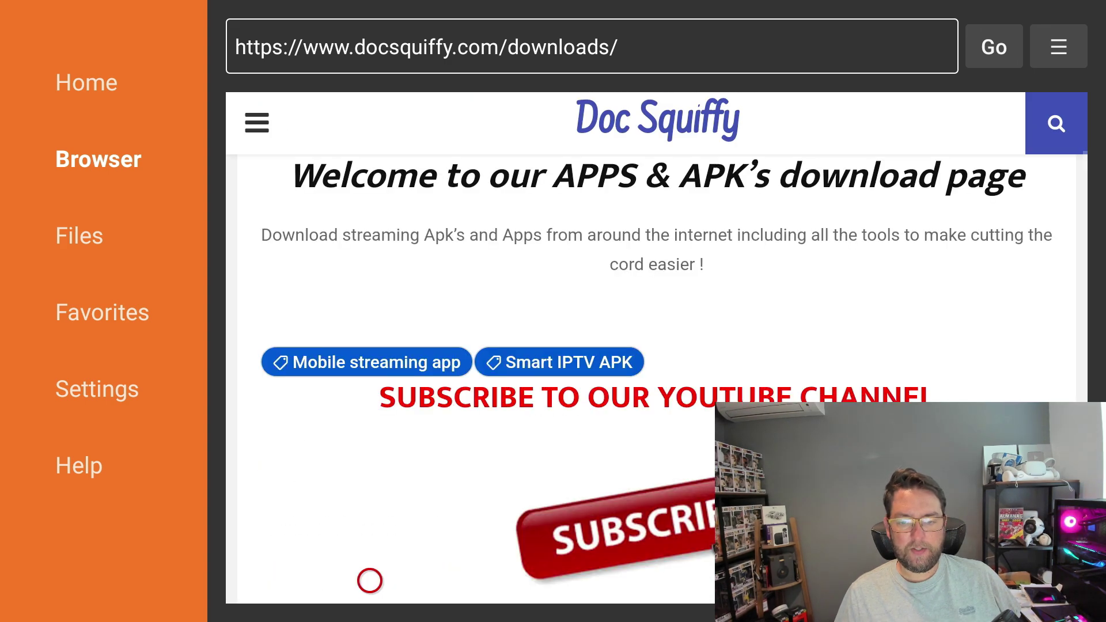
{"action": "scroll", "coordinate": [370, 580], "scroll_direction": "down", "scroll_amount": 6}
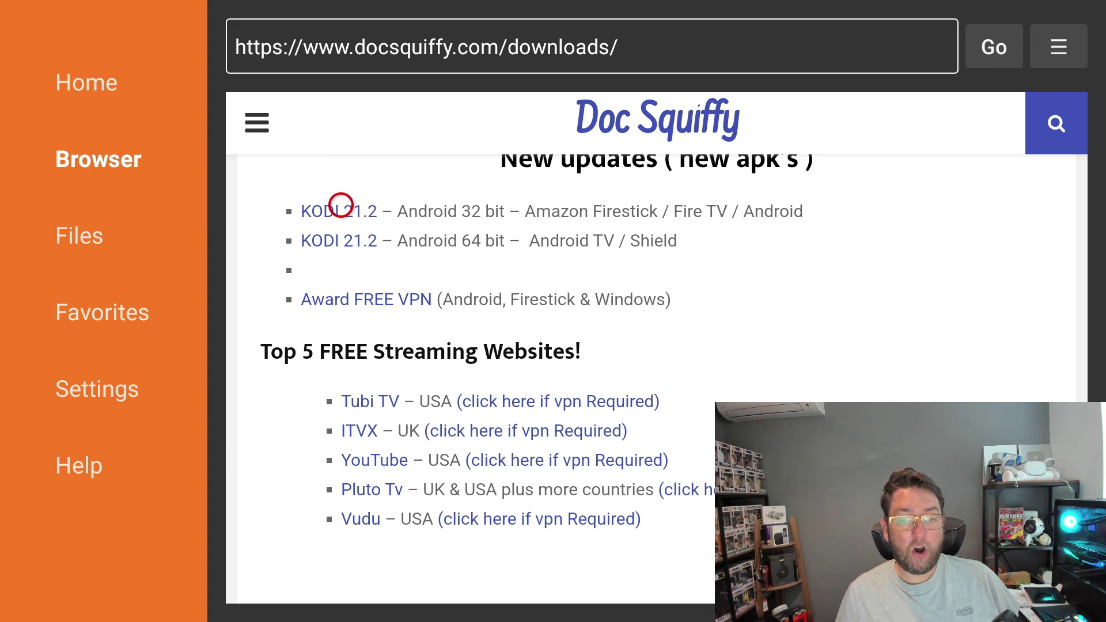
{"action": "left_click", "coordinate": [341, 207]}
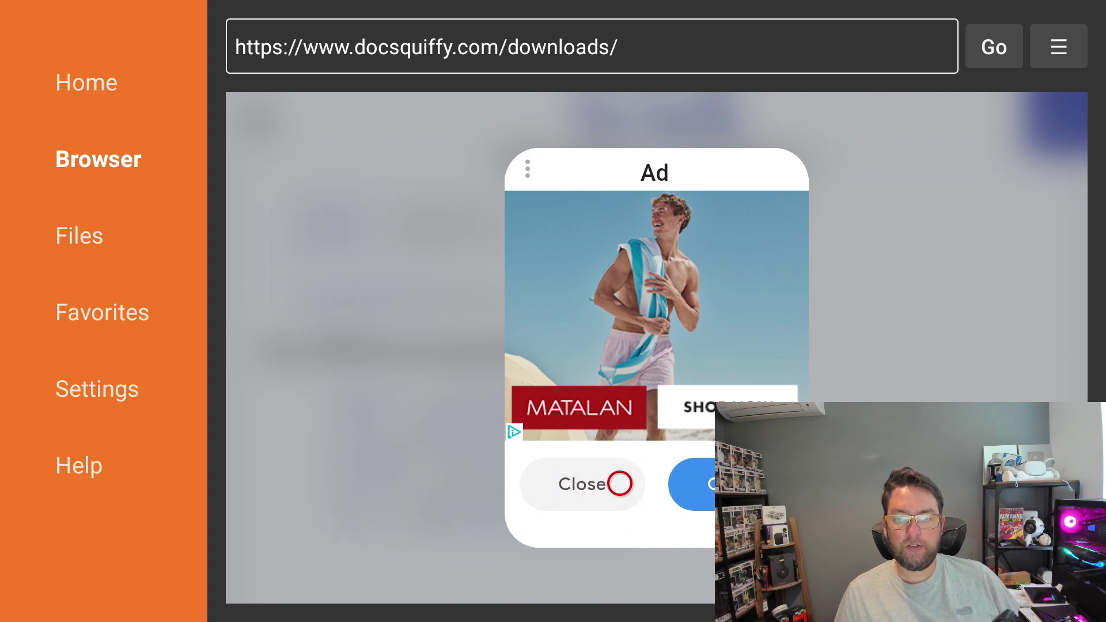
{"action": "left_click", "coordinate": [619, 484]}
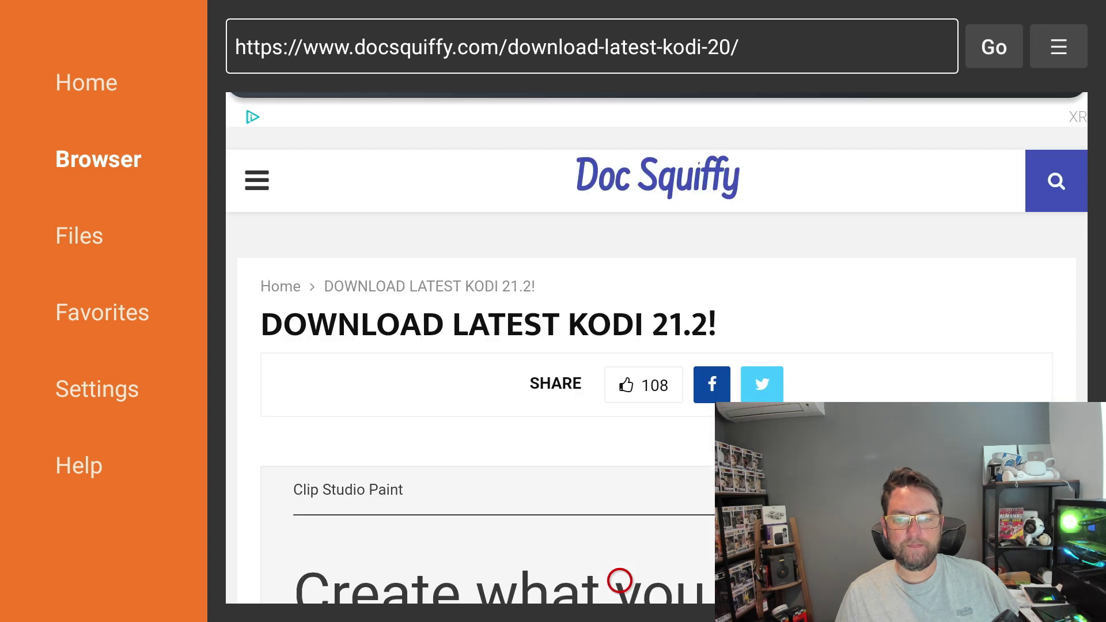
Download the Kodi APK from the DOWNLOAD LATEST KODI 21.2 page.
{"action": "scroll", "coordinate": [620, 580], "scroll_direction": "down", "scroll_amount": 5}
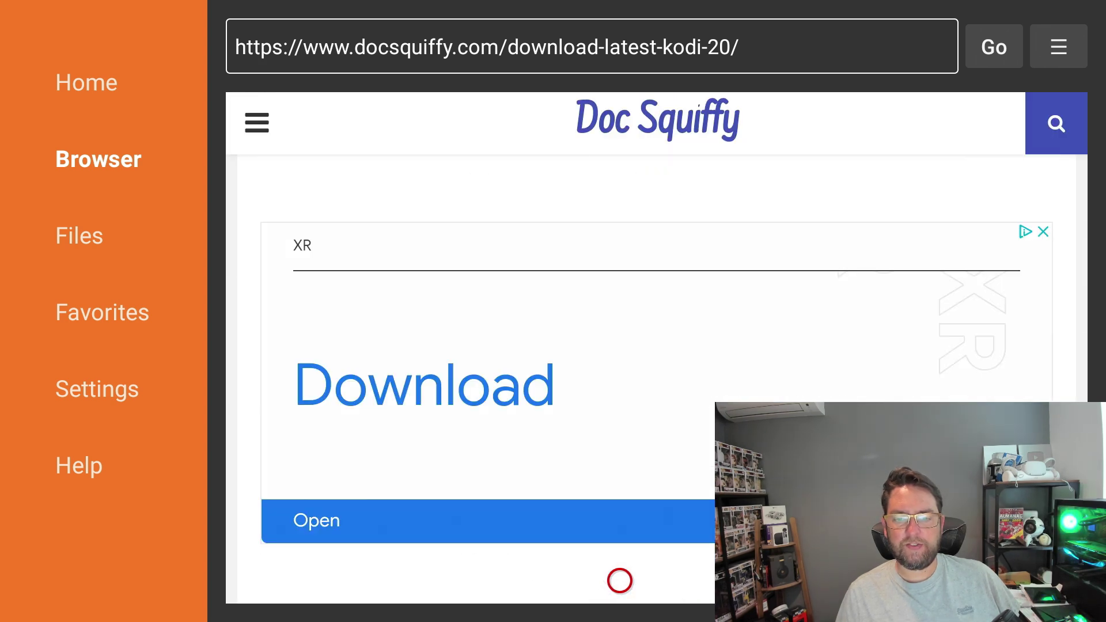
{"action": "scroll", "coordinate": [620, 580], "scroll_direction": "down", "scroll_amount": 3}
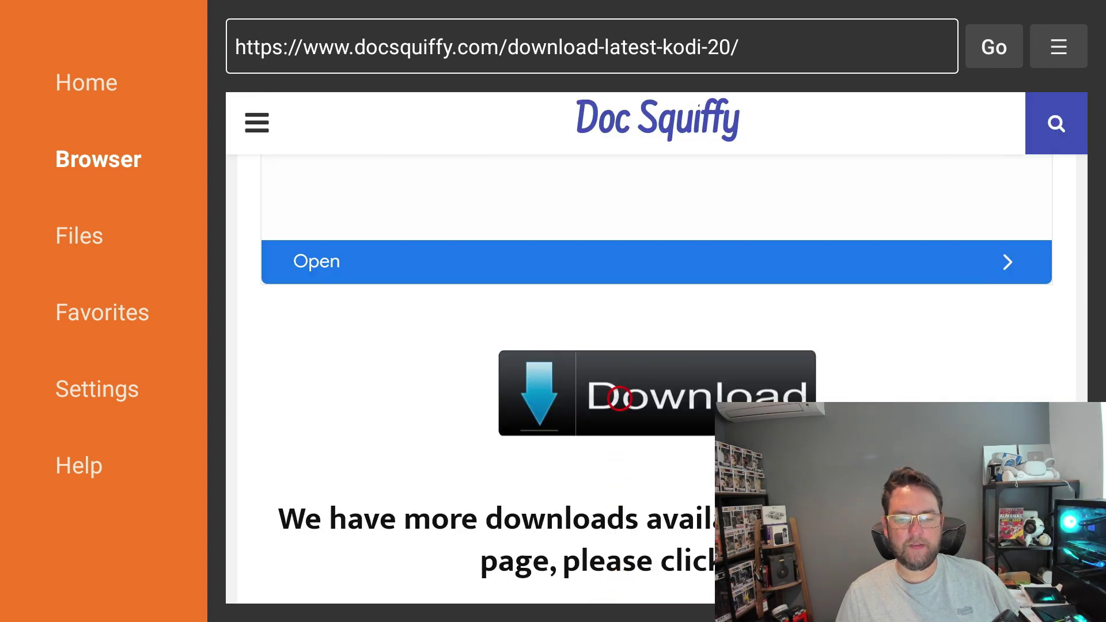
{"action": "left_click", "coordinate": [620, 398]}
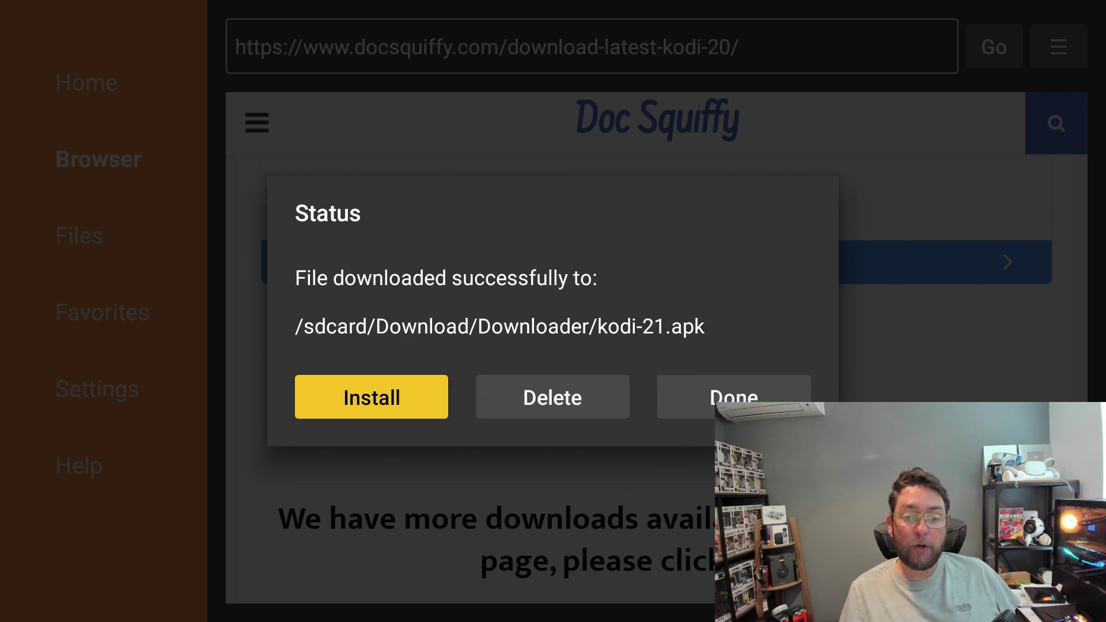
Install the downloaded kodi-21.apk and close the installer without opening the app.
{"action": "key", "text": "Return"}
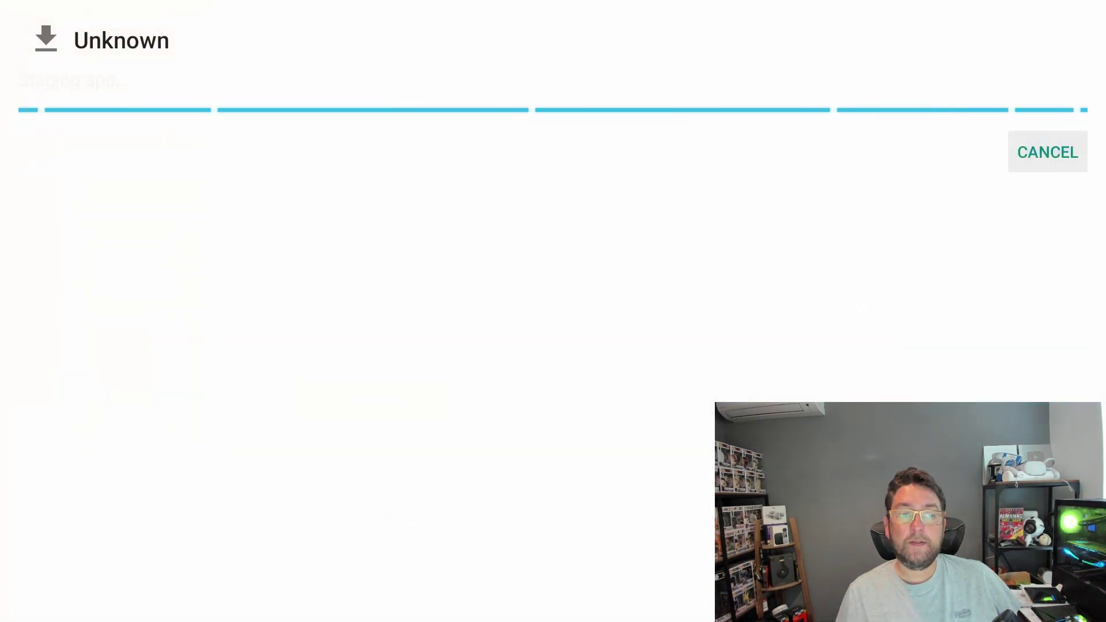
{"action": "key", "text": "Right"}
{"action": "key", "text": "Return"}
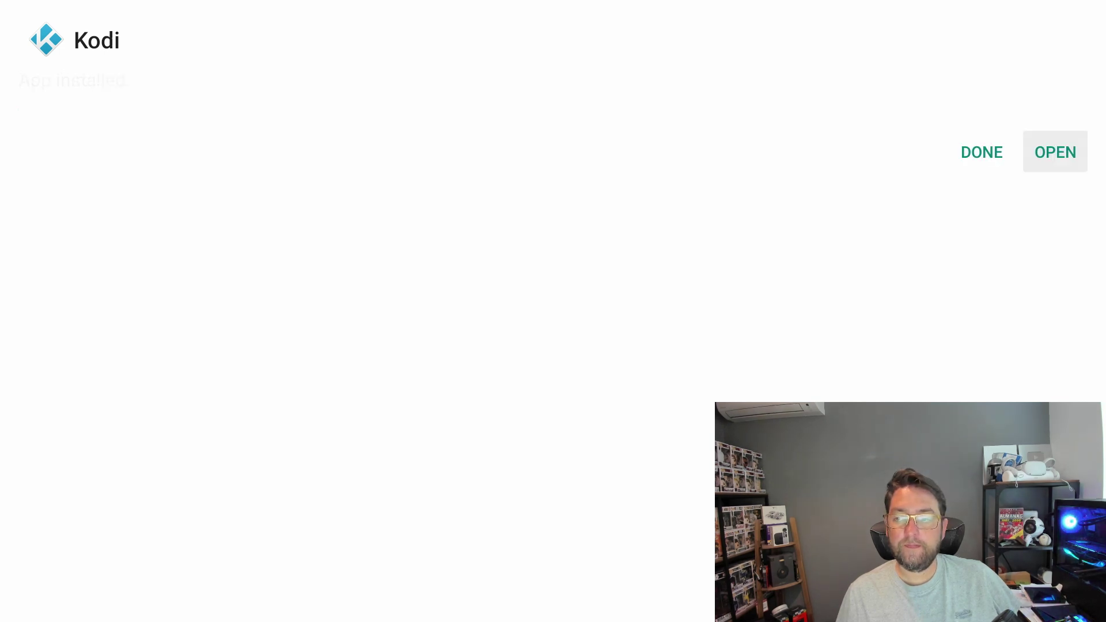
{"action": "key", "text": "Left"}
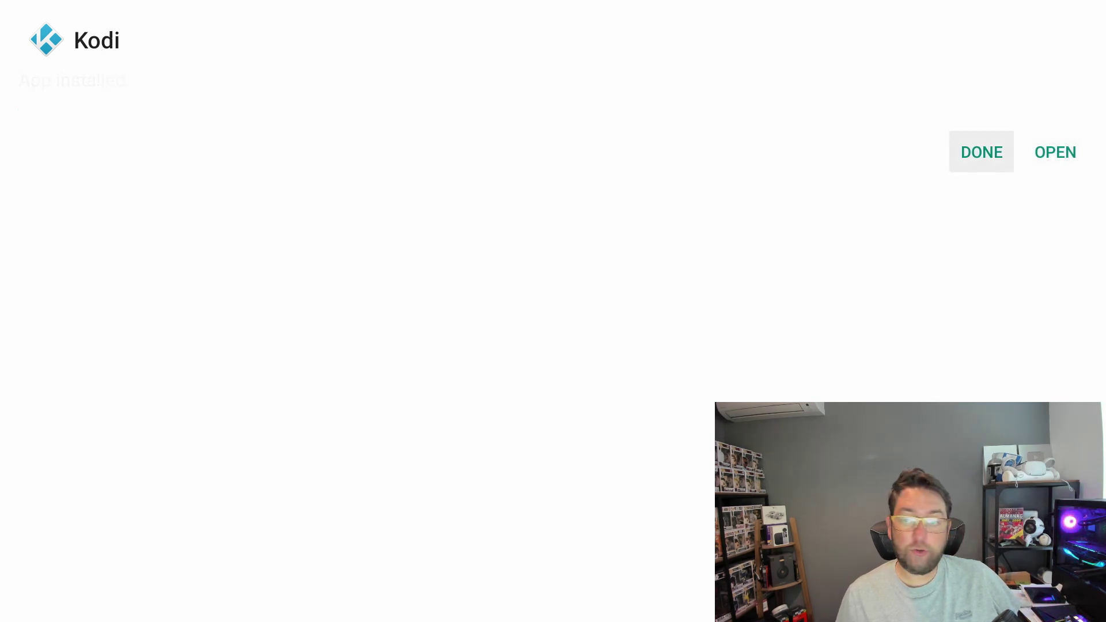
{"action": "key", "text": "Return"}
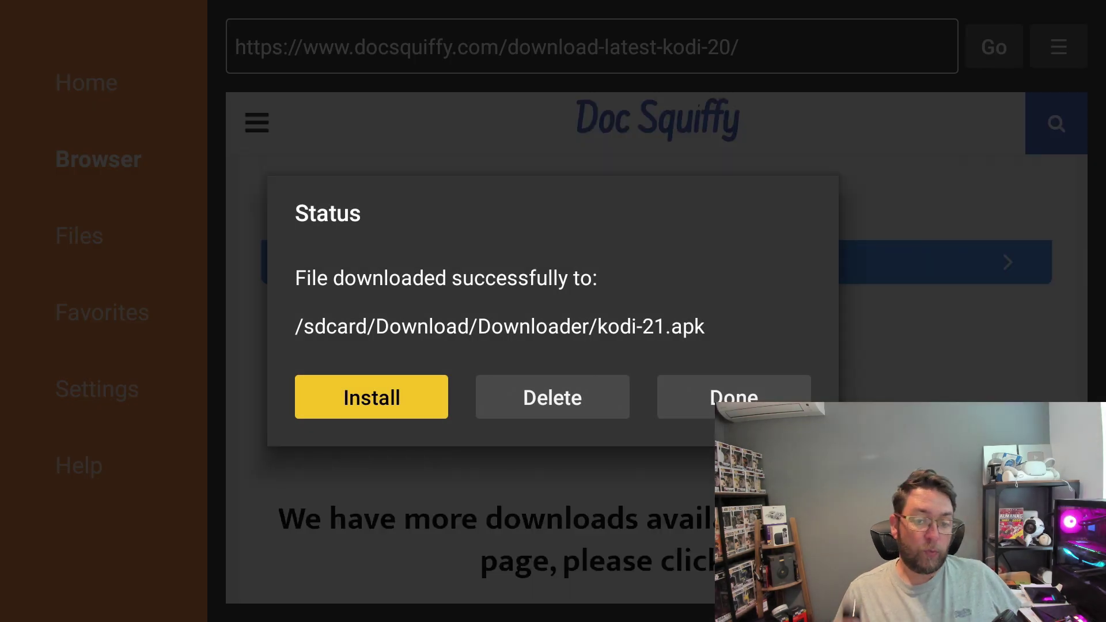
Delete the downloaded kodi-21.apk file and confirm the deletion.
{"action": "key", "text": "Right"}
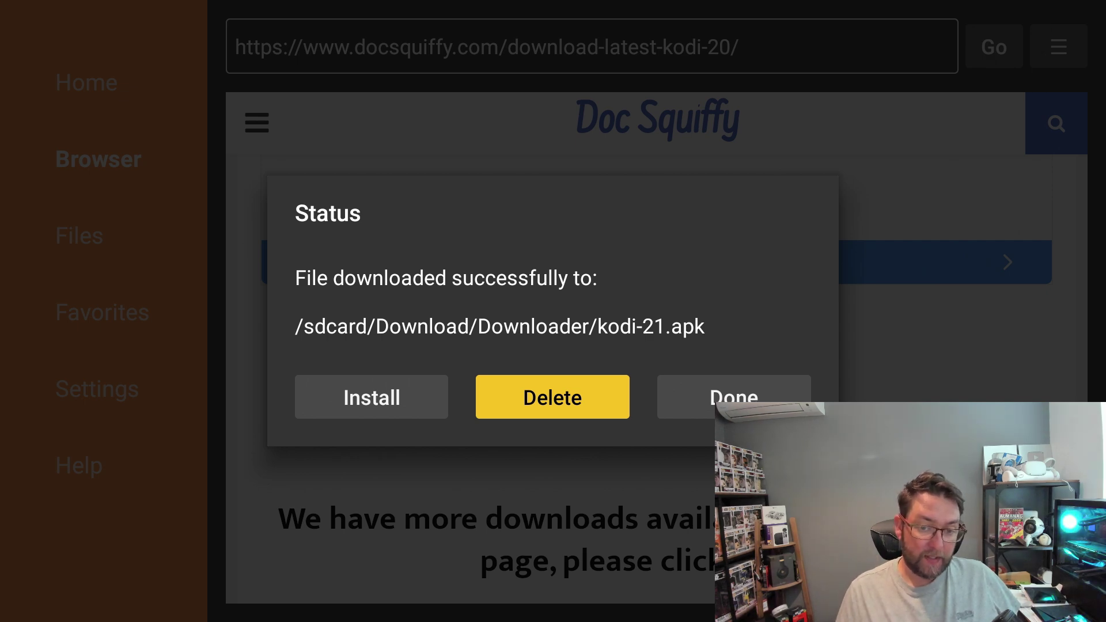
{"action": "key", "text": "Return"}
{"action": "key", "text": "Left"}
{"action": "key", "text": "Return"}
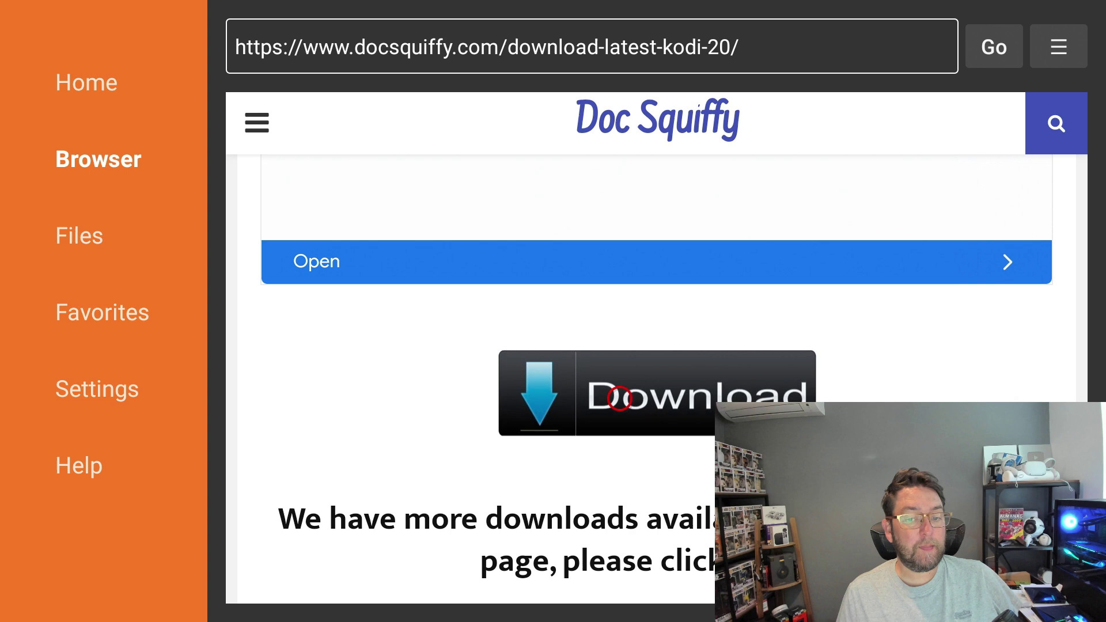
Leave Downloader for the Fire TV home screen and open the full Your Apps & Channels list through My Apps.
{"action": "key", "text": "Left"}
{"action": "key", "text": "Left"}
{"action": "key", "text": "Left"}
{"action": "key", "text": "Left"}
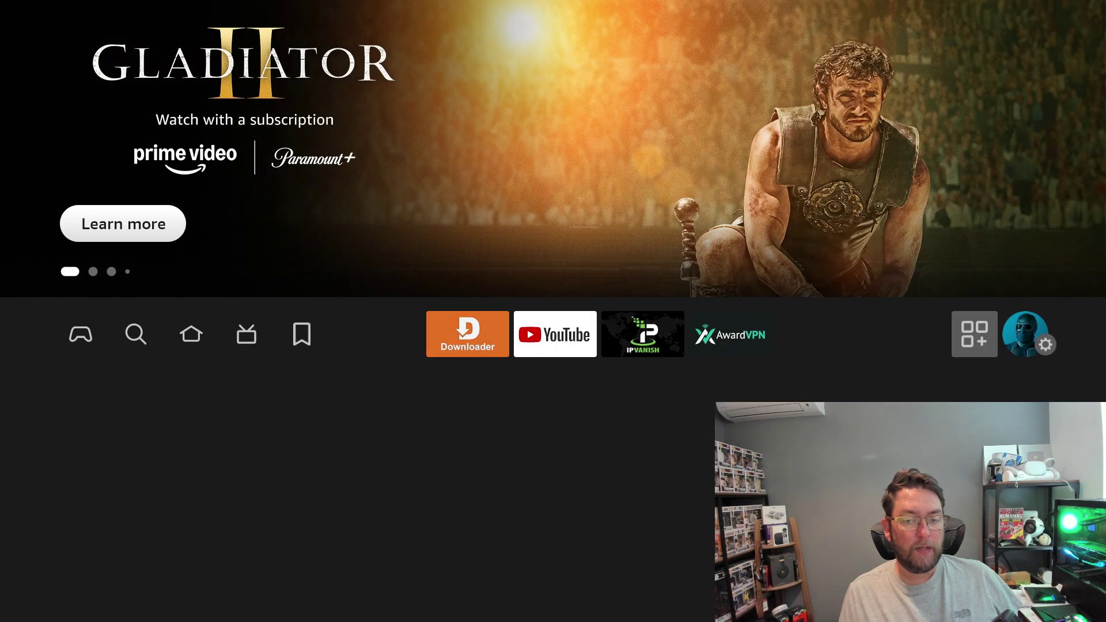
{"action": "key", "text": "Down"}
{"action": "key", "text": "Right"}
{"action": "key", "text": "Right"}
{"action": "key", "text": "Right"}
{"action": "key", "text": "Right"}
{"action": "key", "text": "Right"}
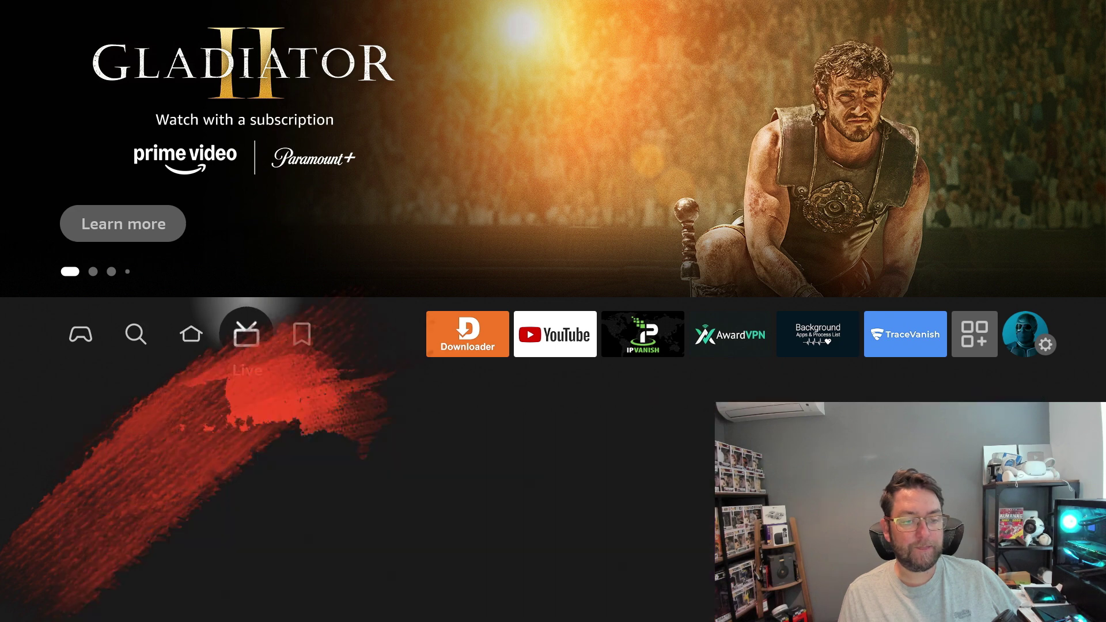
{"action": "key", "text": "Right"}
{"action": "key", "text": "Right"}
{"action": "key", "text": "Right"}
{"action": "key", "text": "Right"}
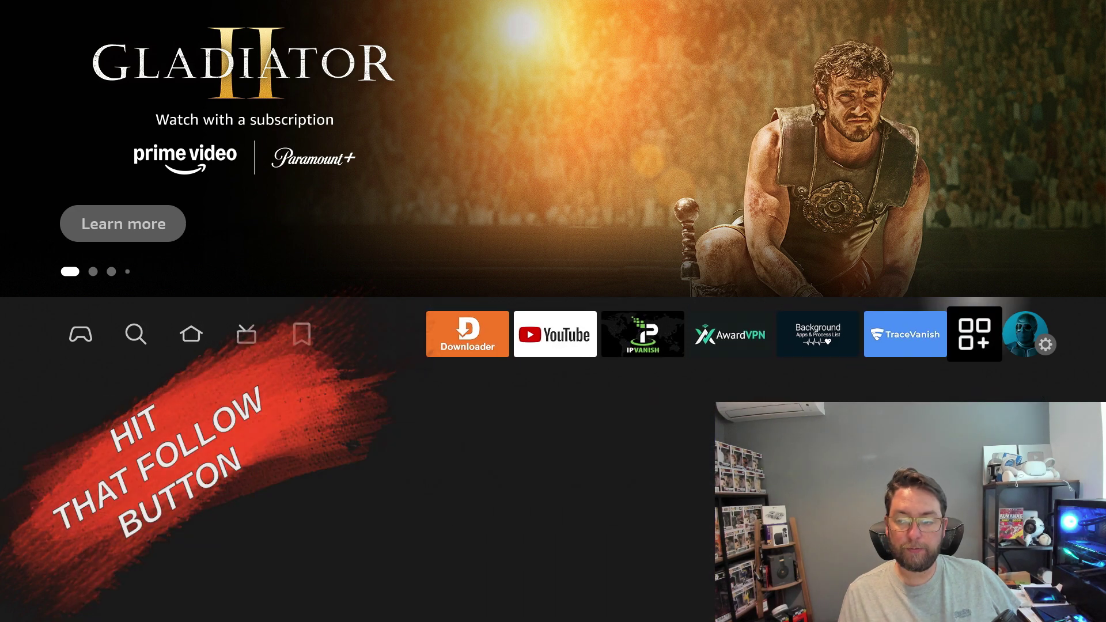
{"action": "key", "text": "Down"}
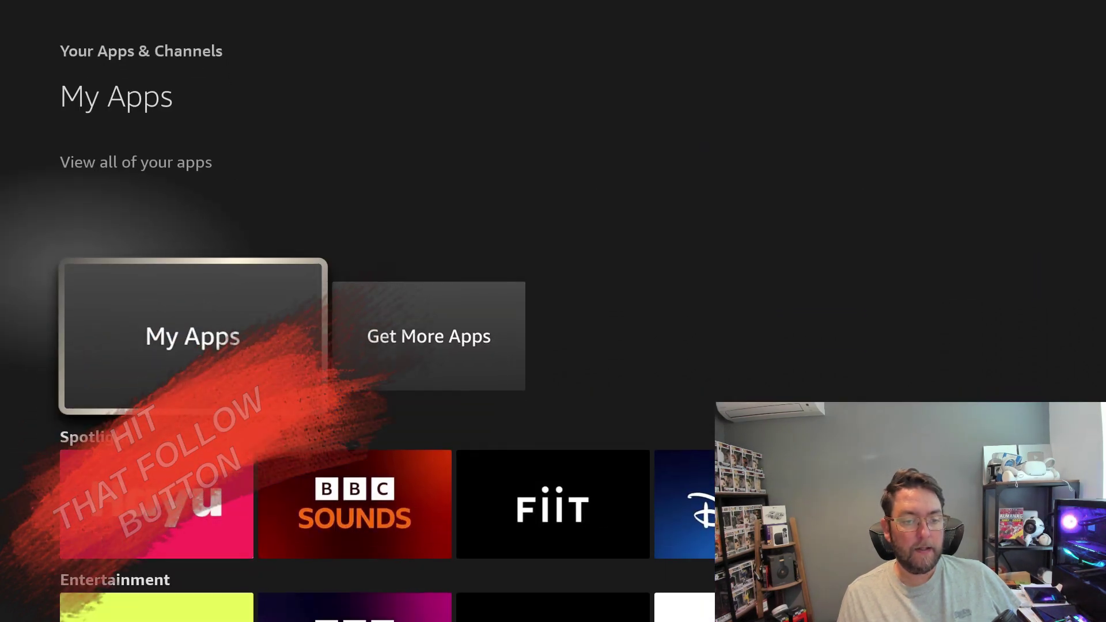
{"action": "key", "text": "Return"}
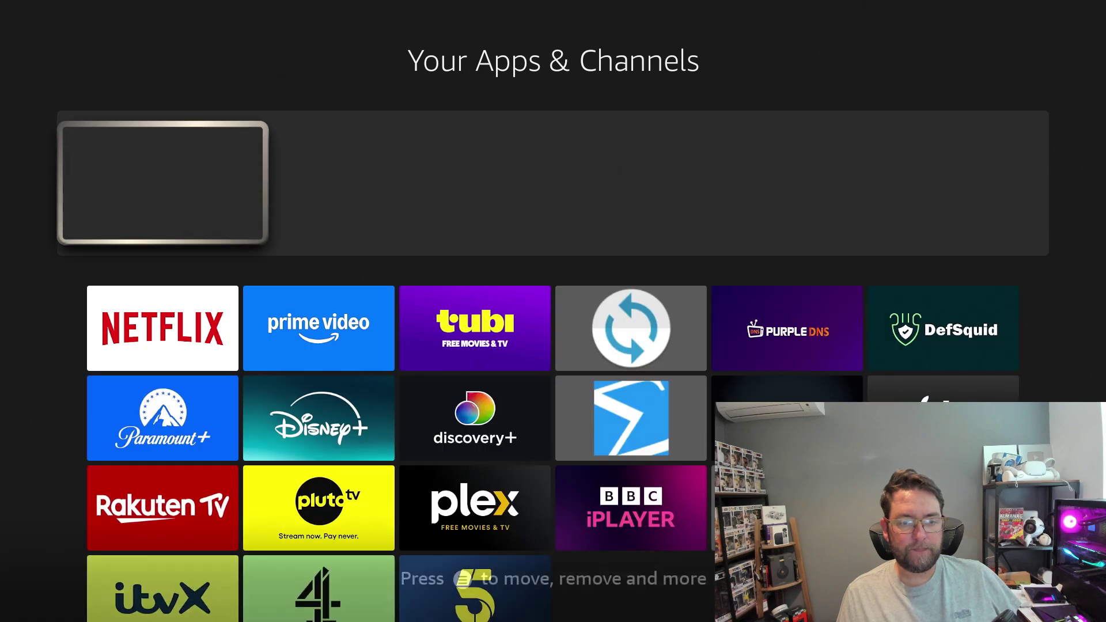
Find Kodi near the end of the installed apps and open it.
{"action": "key", "text": "Down"}
{"action": "key", "text": "Down"}
{"action": "key", "text": "Down"}
{"action": "key", "text": "Down"}
{"action": "key", "text": "Down"}
{"action": "key", "text": "Down"}
{"action": "key", "text": "Down"}
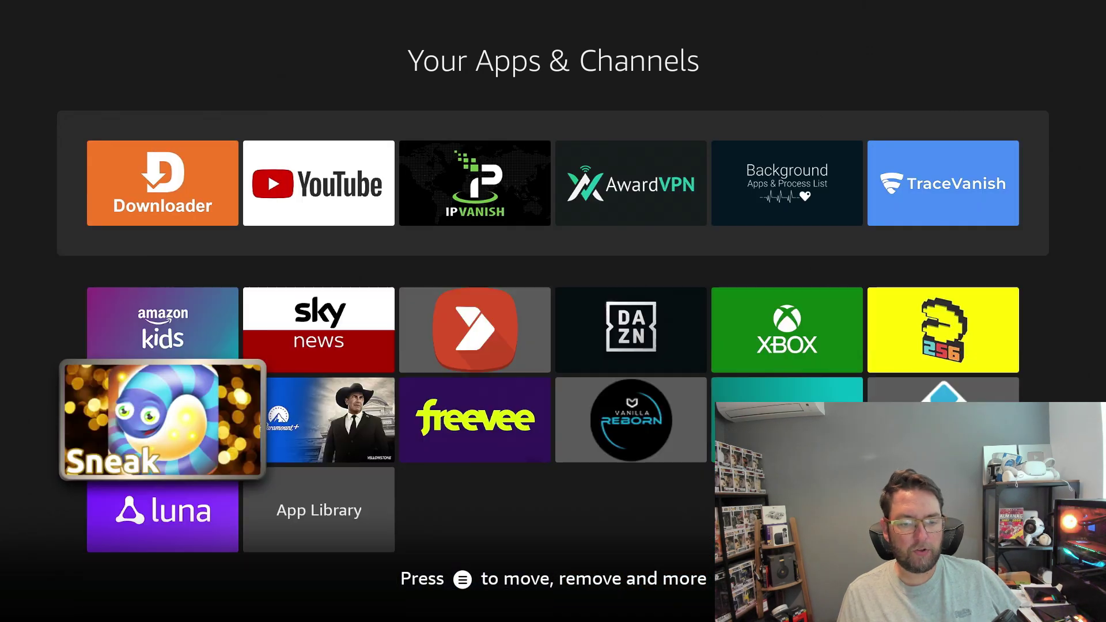
{"action": "key", "text": "Up"}
{"action": "key", "text": "Right"}
{"action": "key", "text": "Right"}
{"action": "key", "text": "Right"}
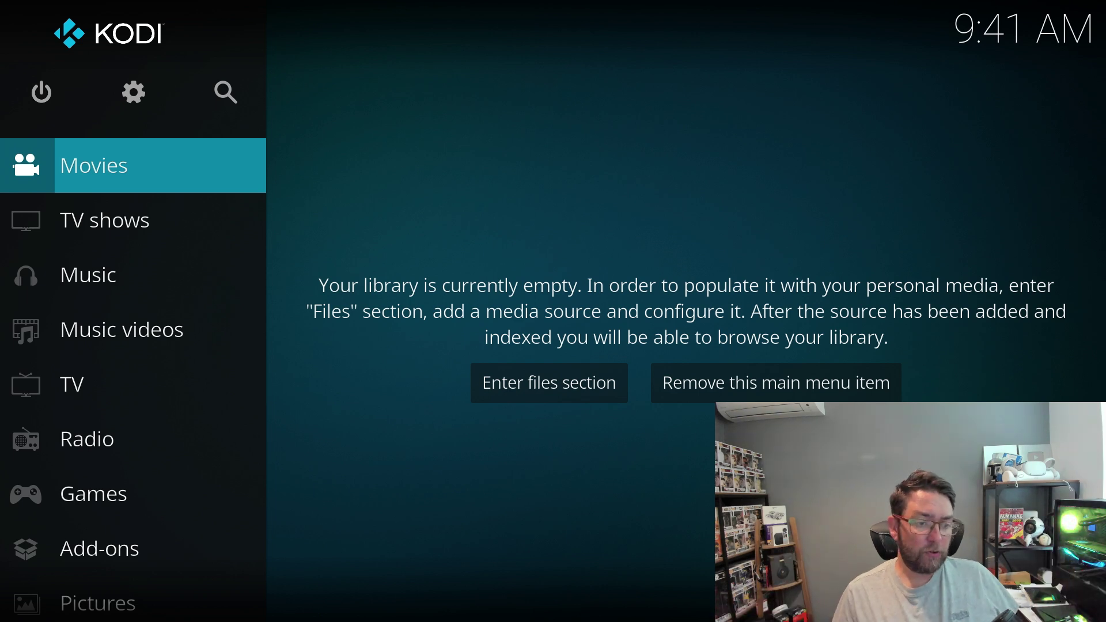
Look through Kodi's main menu from Movies down to Videos to check which sections have content.
{"action": "key", "text": "Down"}
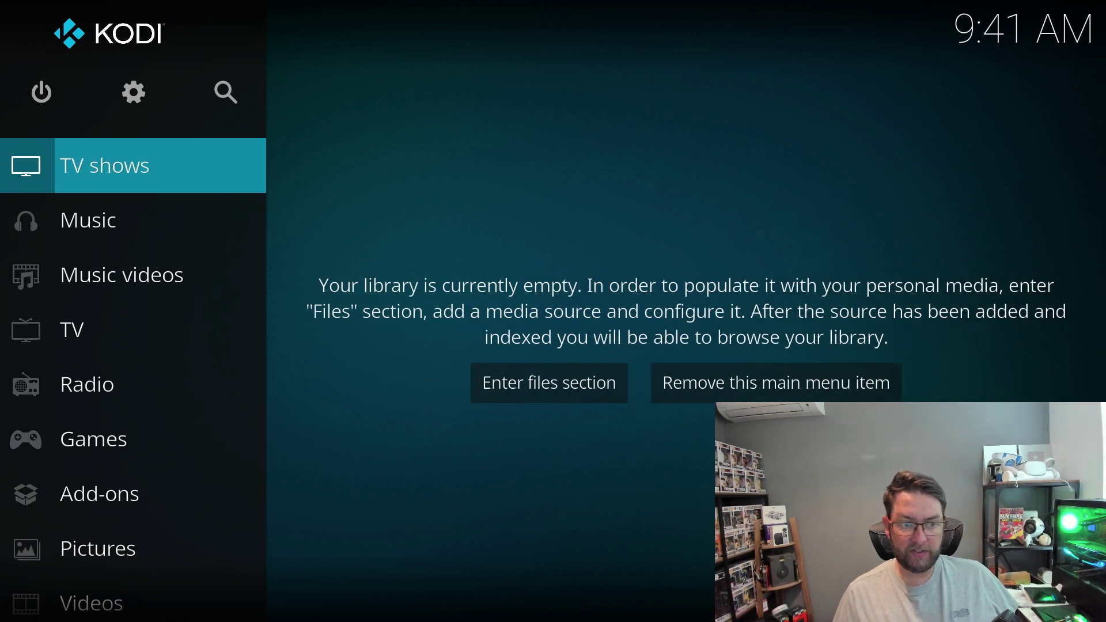
{"action": "key", "text": "Up"}
{"action": "key", "text": "Down"}
{"action": "key", "text": "Down"}
{"action": "key", "text": "Down"}
{"action": "key", "text": "Down"}
{"action": "key", "text": "Down"}
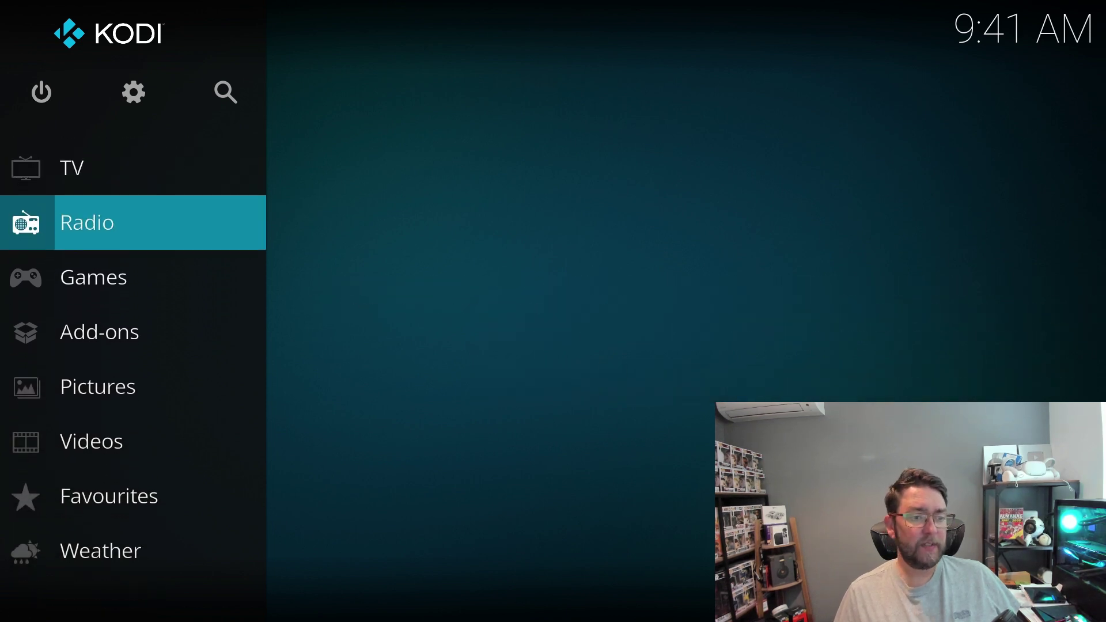
{"action": "key", "text": "Down"}
{"action": "key", "text": "Down"}
{"action": "key", "text": "Down"}
{"action": "key", "text": "Down"}
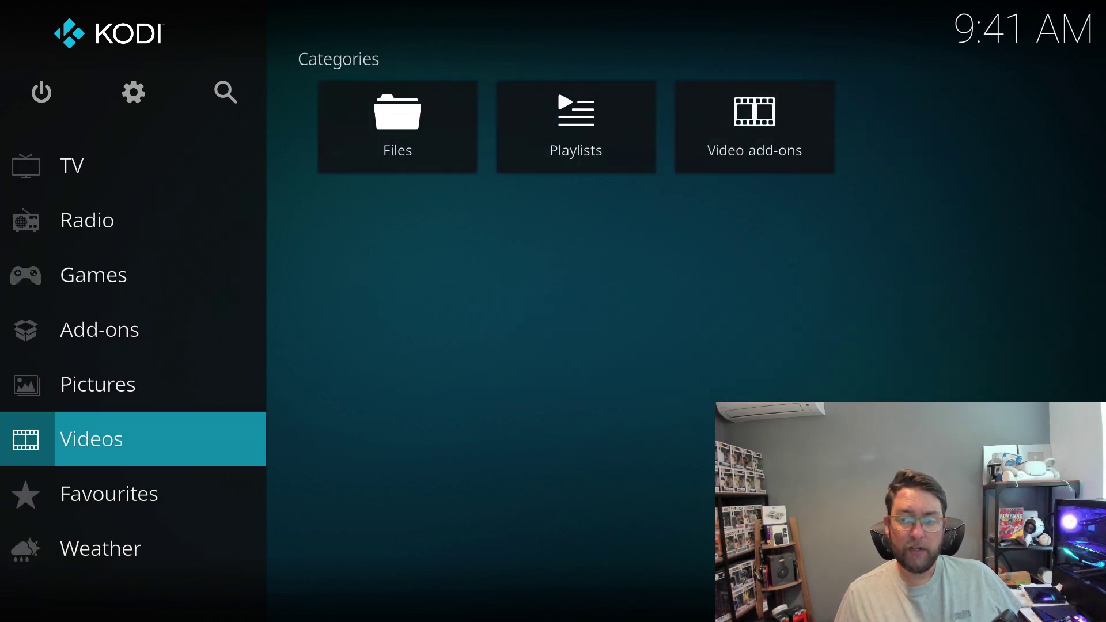
Open the Videos section, check its Video add-ons, and return to Kodi's main menu.
{"action": "key", "text": "Return"}
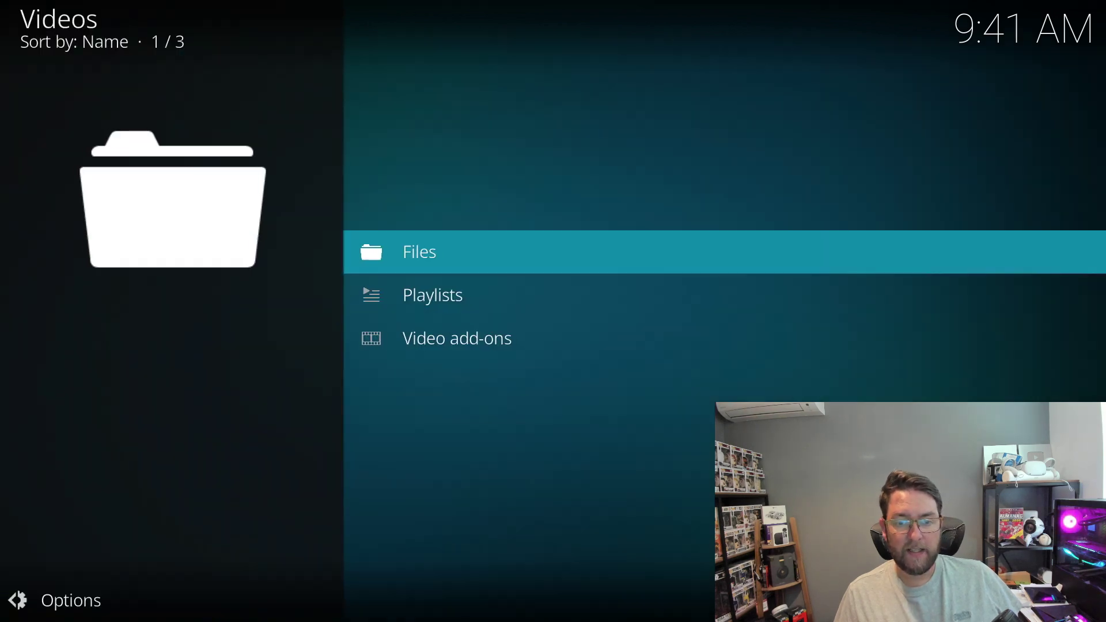
{"action": "key", "text": "Down"}
{"action": "key", "text": "Down"}
{"action": "key", "text": "Return"}
{"action": "key", "text": "BackSpace"}
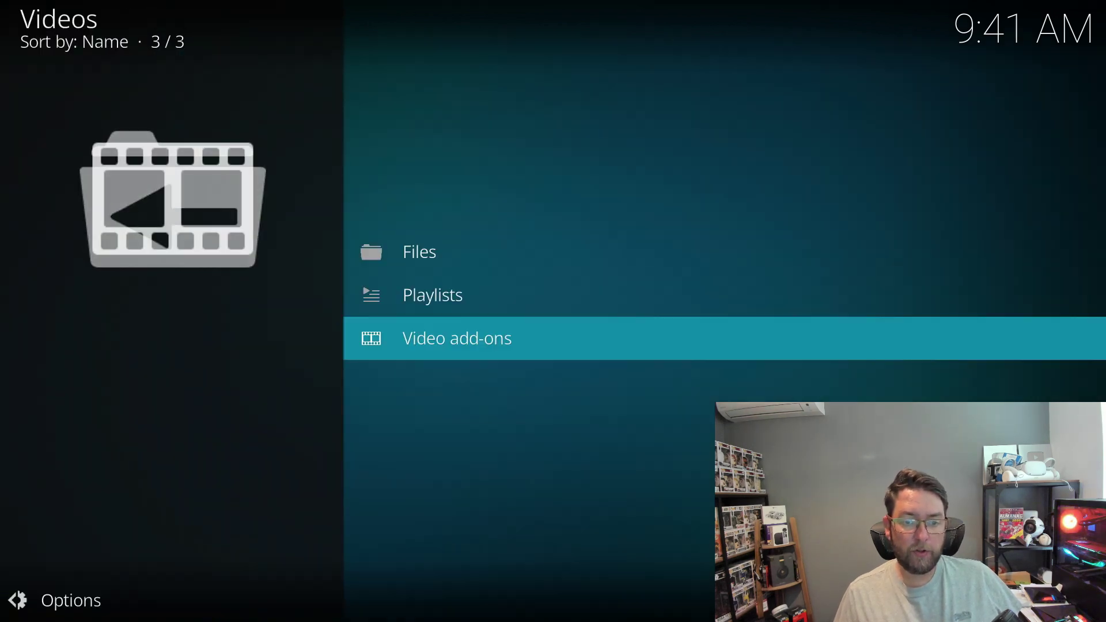
{"action": "key", "text": "BackSpace"}
{"action": "key", "text": "Down"}
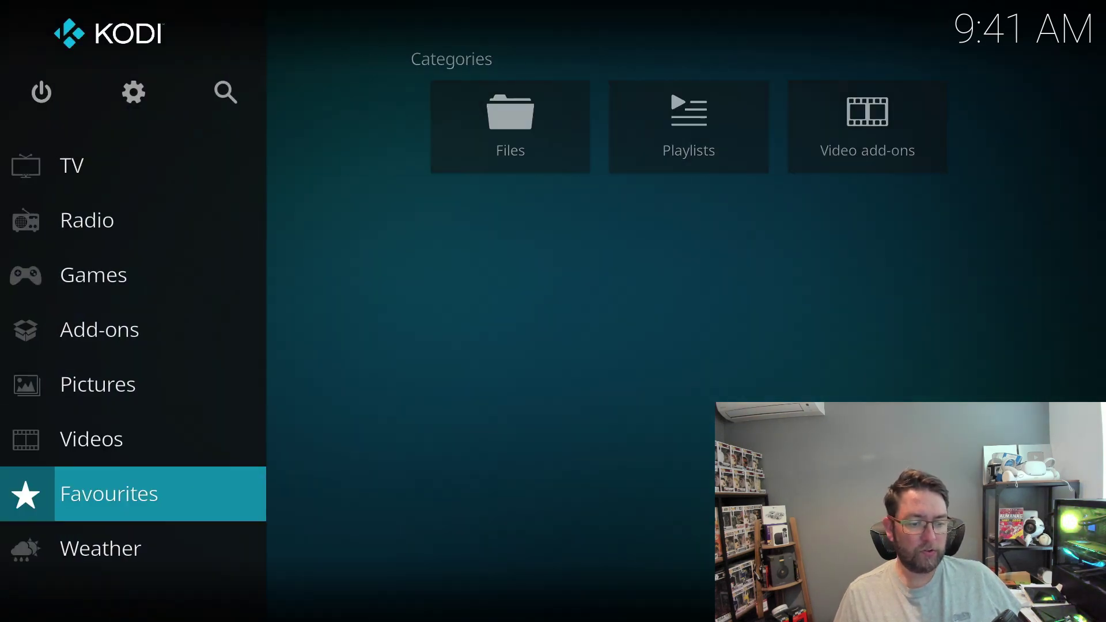
Look back up through Kodi's main menu from Favourites past TV to Music.
{"action": "key", "text": "Up"}
{"action": "key", "text": "Up"}
{"action": "key", "text": "Up"}
{"action": "key", "text": "Up"}
{"action": "key", "text": "Up"}
{"action": "key", "text": "Up"}
{"action": "key", "text": "Up"}
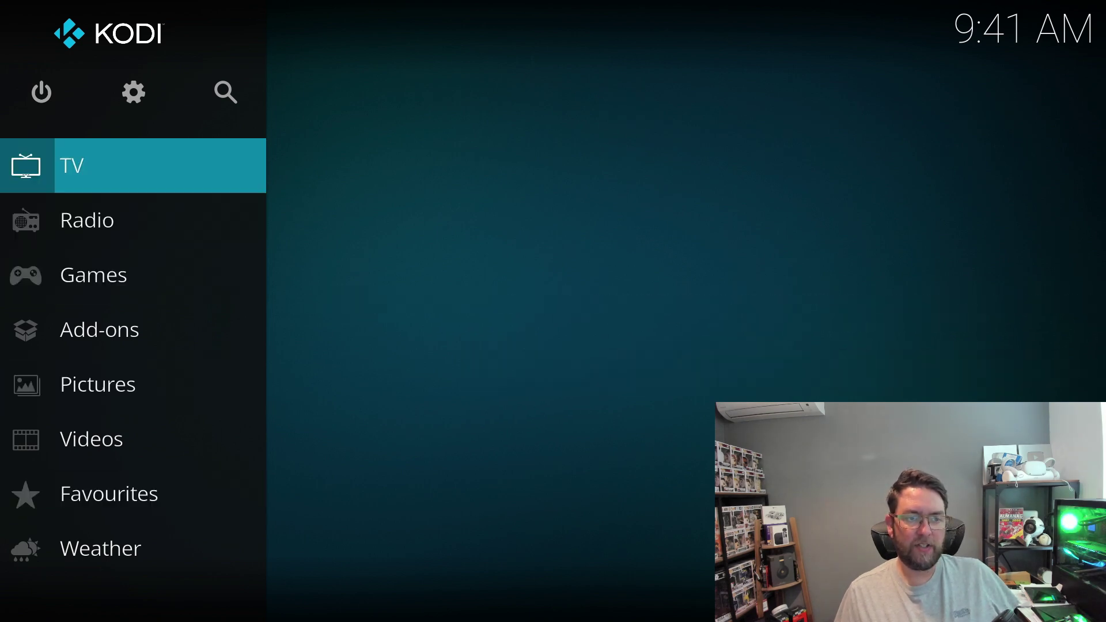
{"action": "key", "text": "Right"}
{"action": "key", "text": "Left"}
{"action": "key", "text": "Up"}
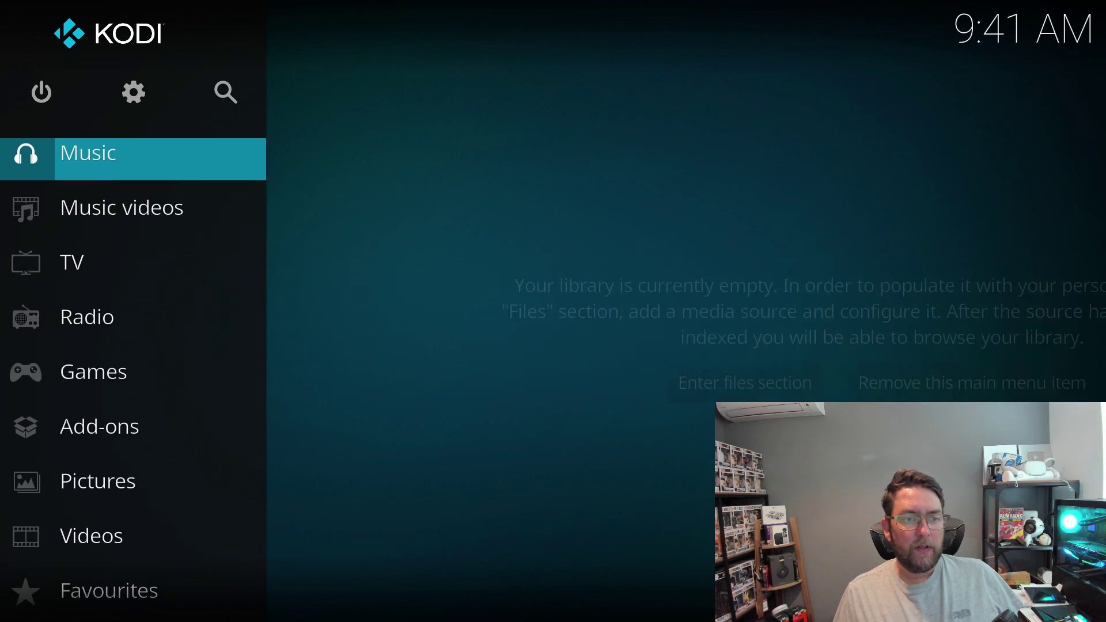
Open Kodi's search, choose the local library search, and decline the download of the Global Search add-on.
{"action": "key", "text": "Up"}
{"action": "key", "text": "Up"}
{"action": "key", "text": "Up"}
{"action": "key", "text": "Right"}
{"action": "key", "text": "Right"}
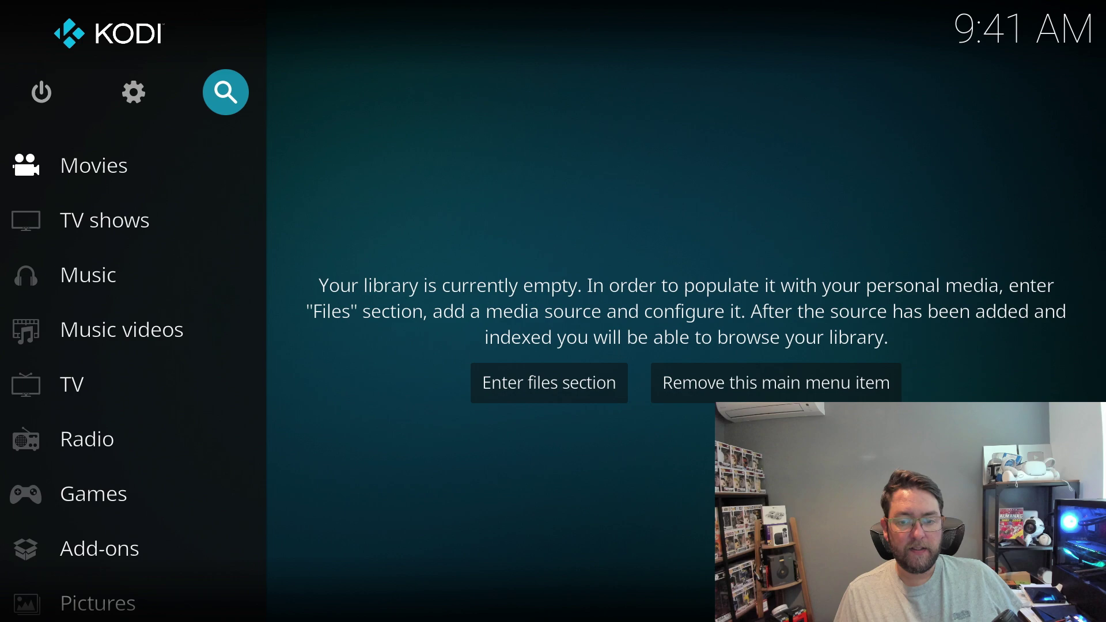
{"action": "key", "text": "Return"}
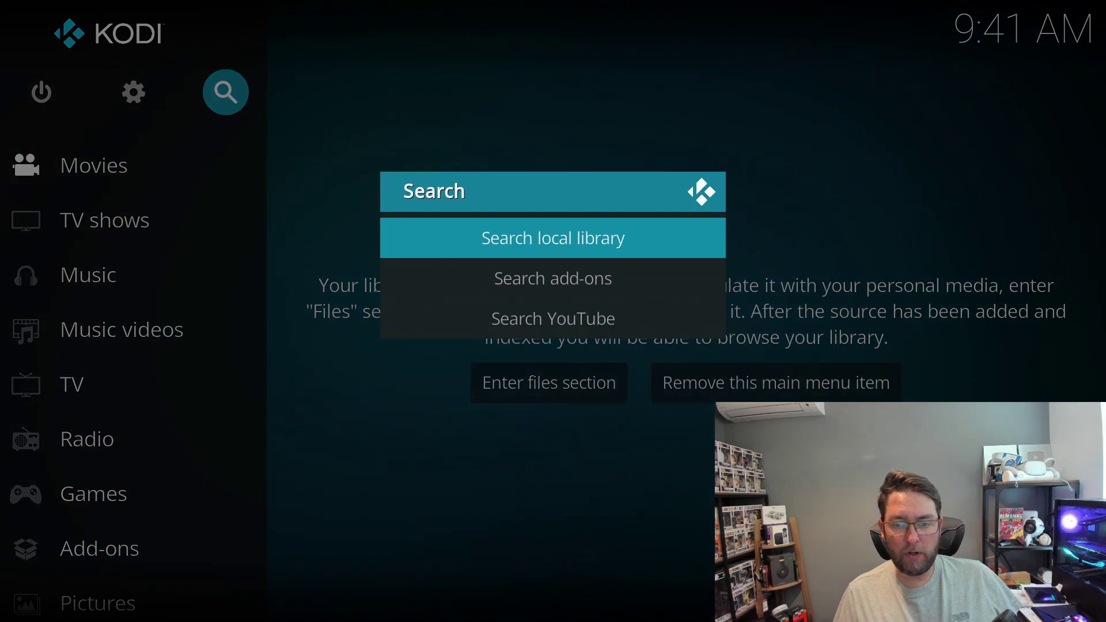
{"action": "key", "text": "Return"}
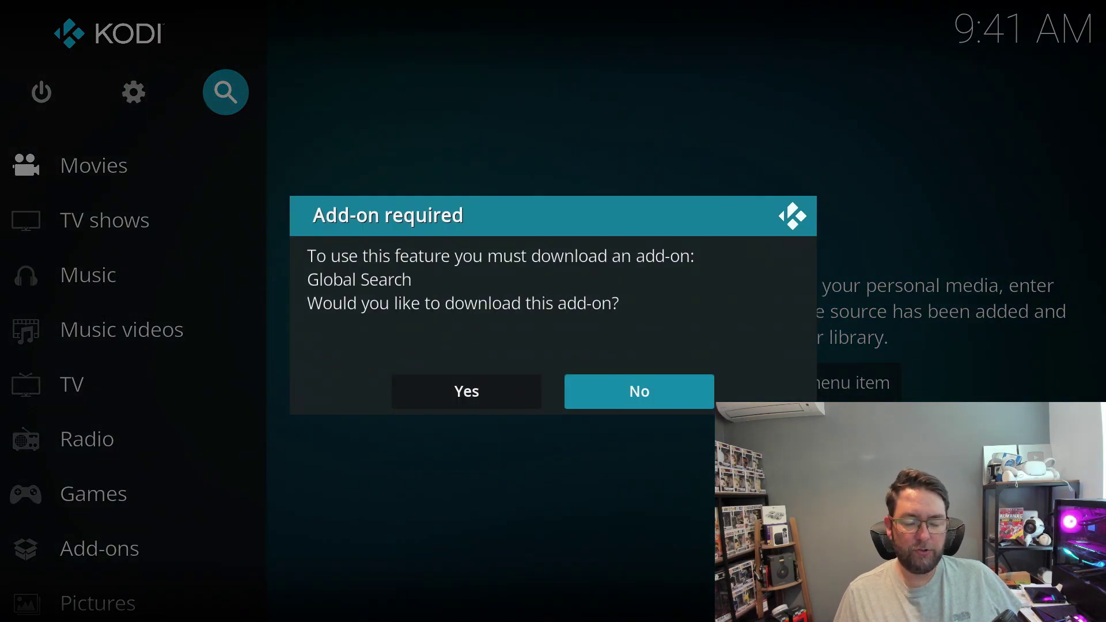
{"action": "key", "text": "Return"}
Go down Kodi's main menu to Add-ons and look at its Android apps, such as Tubi and Amazon Luna.
{"action": "key", "text": "Down"}
{"action": "key", "text": "Down"}
{"action": "key", "text": "Down"}
{"action": "key", "text": "Down"}
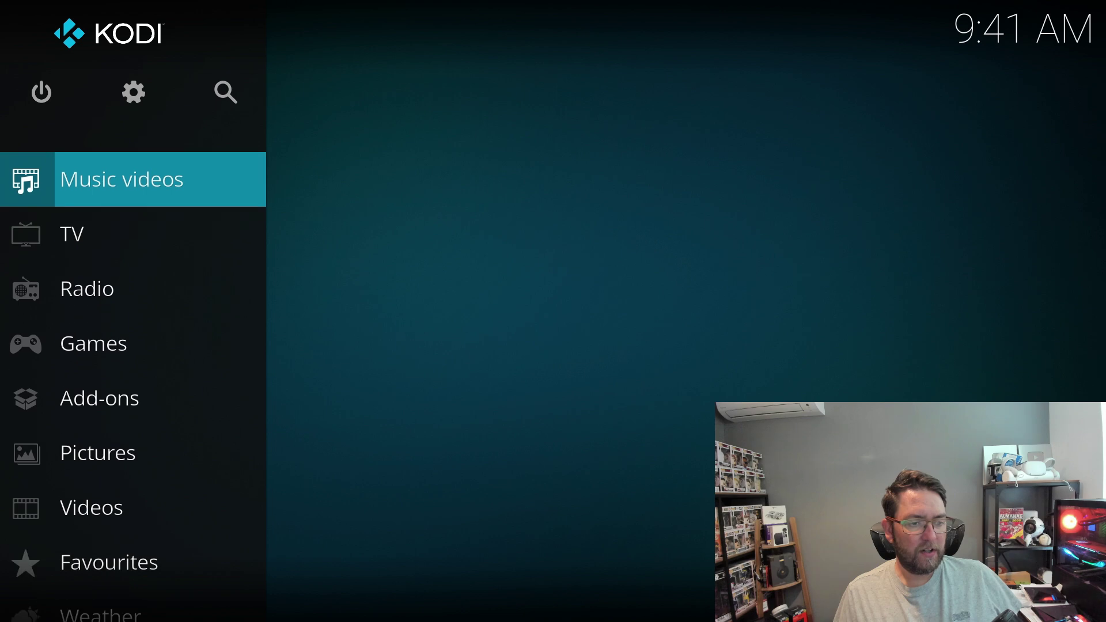
{"action": "key", "text": "Down"}
{"action": "key", "text": "Down"}
{"action": "key", "text": "Down"}
{"action": "key", "text": "Down"}
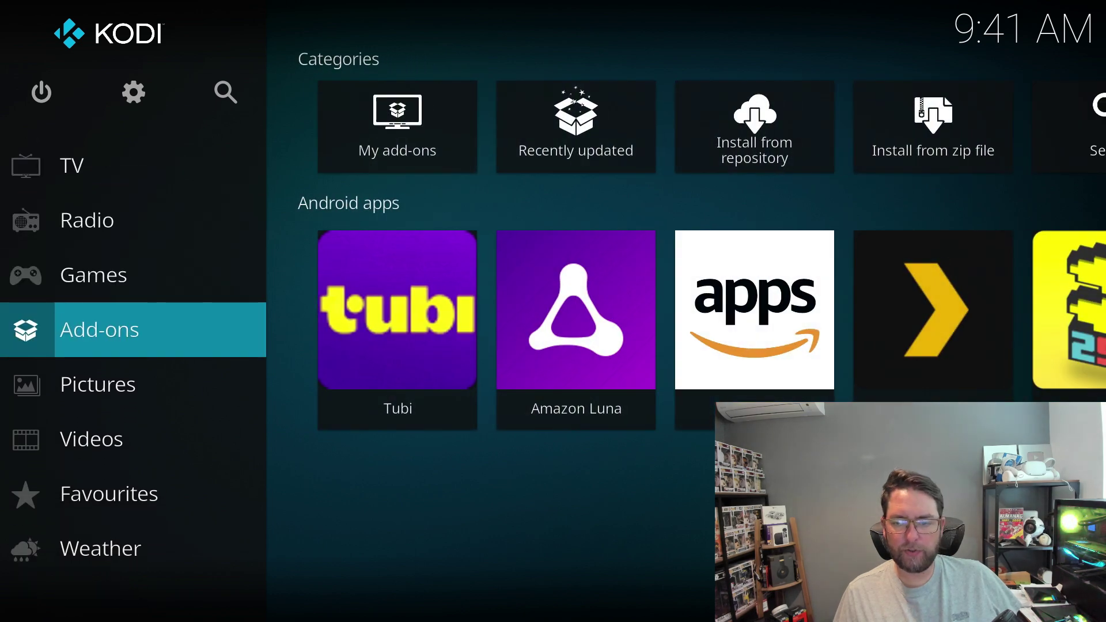
{"action": "key", "text": "Right"}
{"action": "key", "text": "Down"}
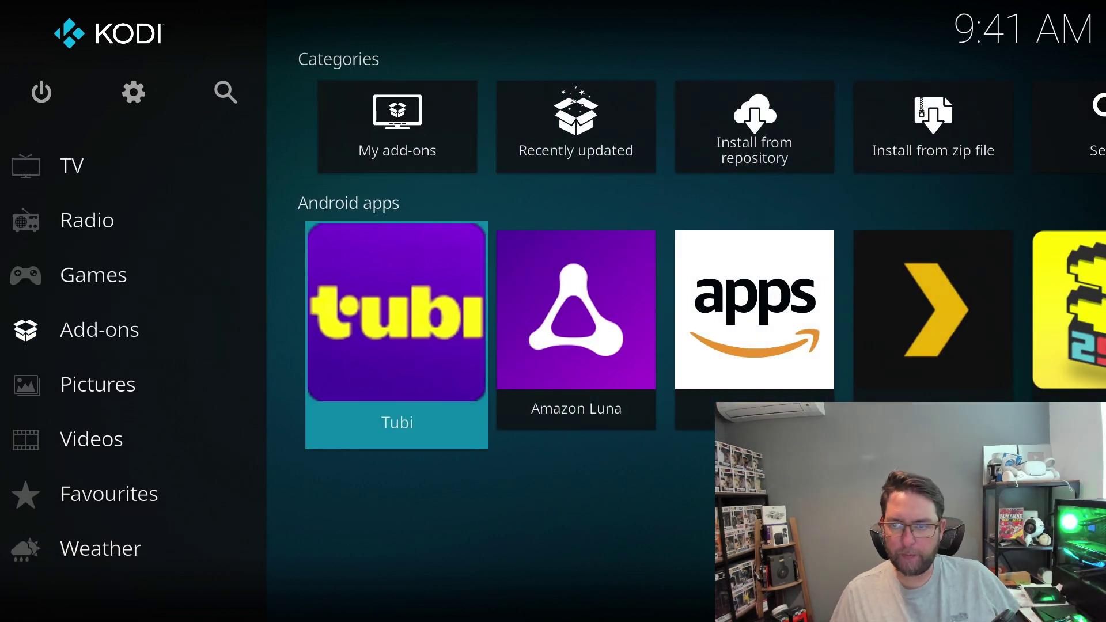
{"action": "key", "text": "Right"}
Look through the add-on categories, including Install from zip file and Search, and return to the main menu.
{"action": "key", "text": "Up"}
{"action": "key", "text": "Right"}
{"action": "key", "text": "Right"}
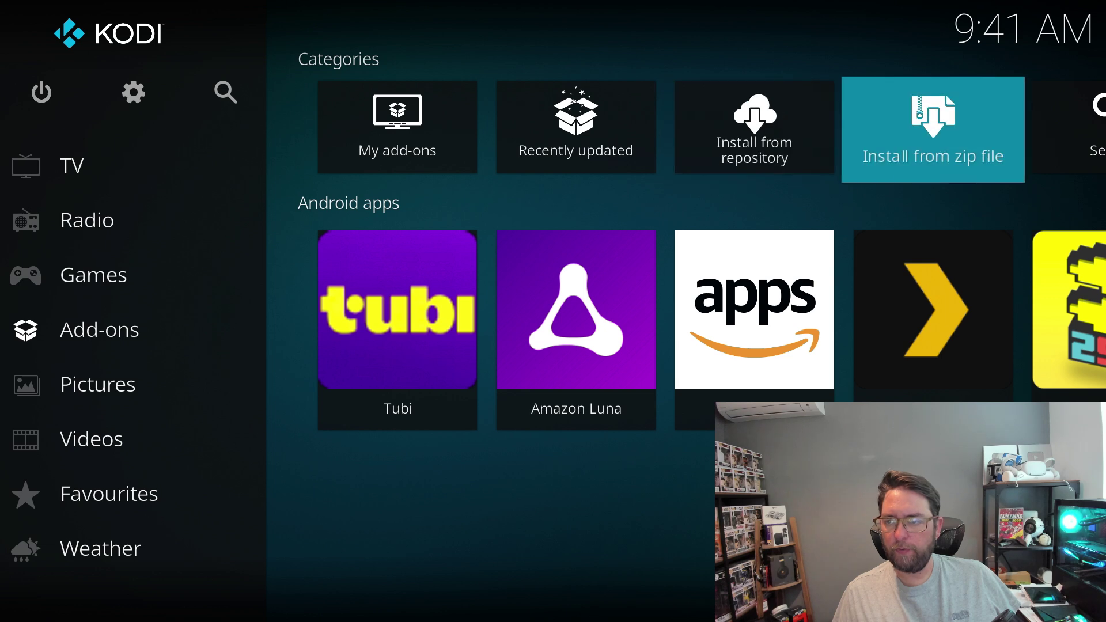
{"action": "key", "text": "Right"}
{"action": "key", "text": "Left"}
{"action": "key", "text": "Left"}
{"action": "key", "text": "Left"}
{"action": "key", "text": "Left"}
{"action": "key", "text": "Left"}
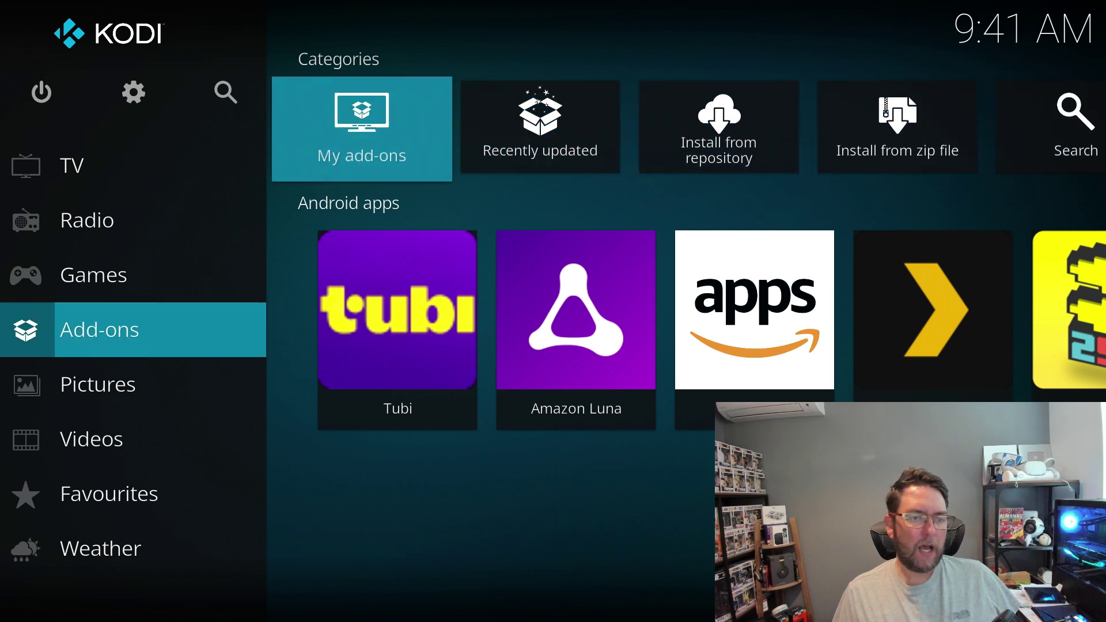
Check the Pictures and Games sections in Kodi's main menu.
{"action": "key", "text": "Down"}
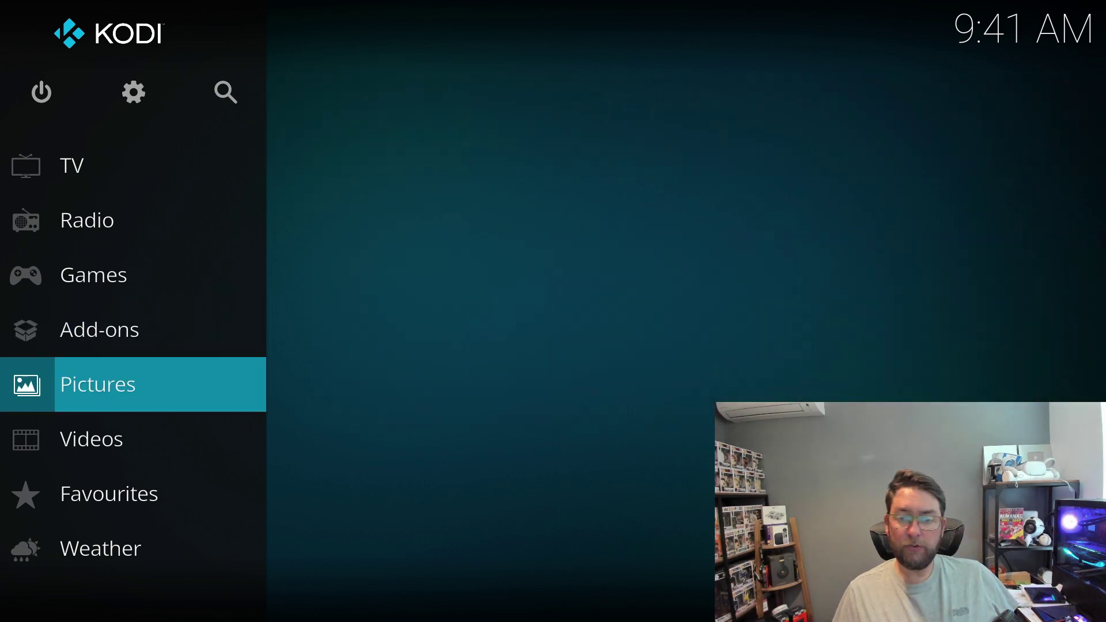
{"action": "key", "text": "Up"}
{"action": "key", "text": "Up"}
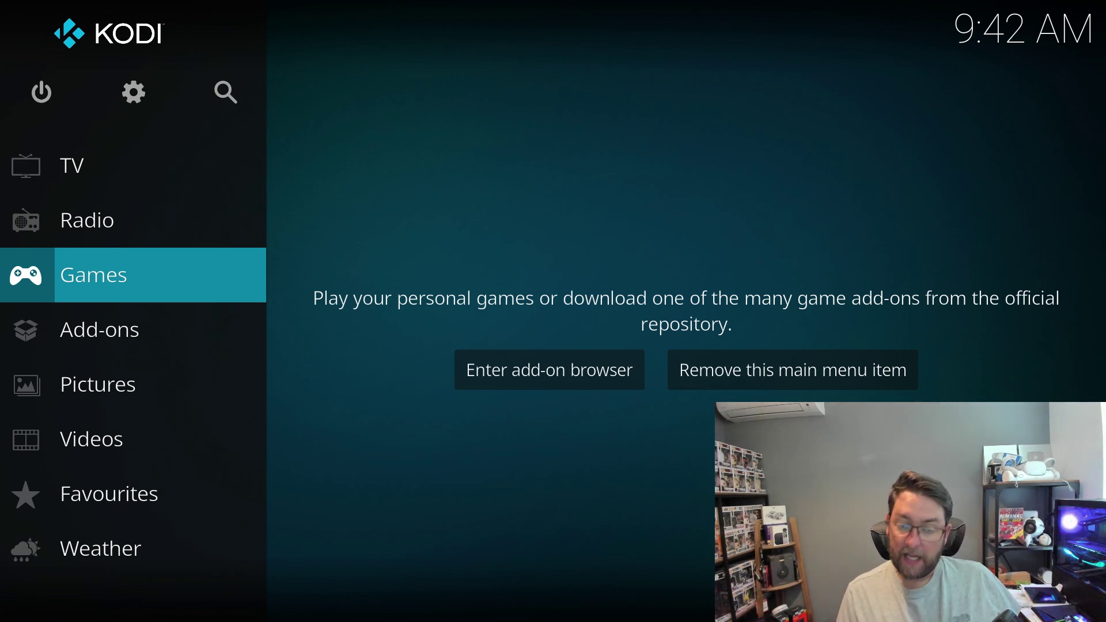
Leave Kodi for the IPVanish offer page in the browser and review its VPN plans and included features.
{"action": "key", "text": "Home"}
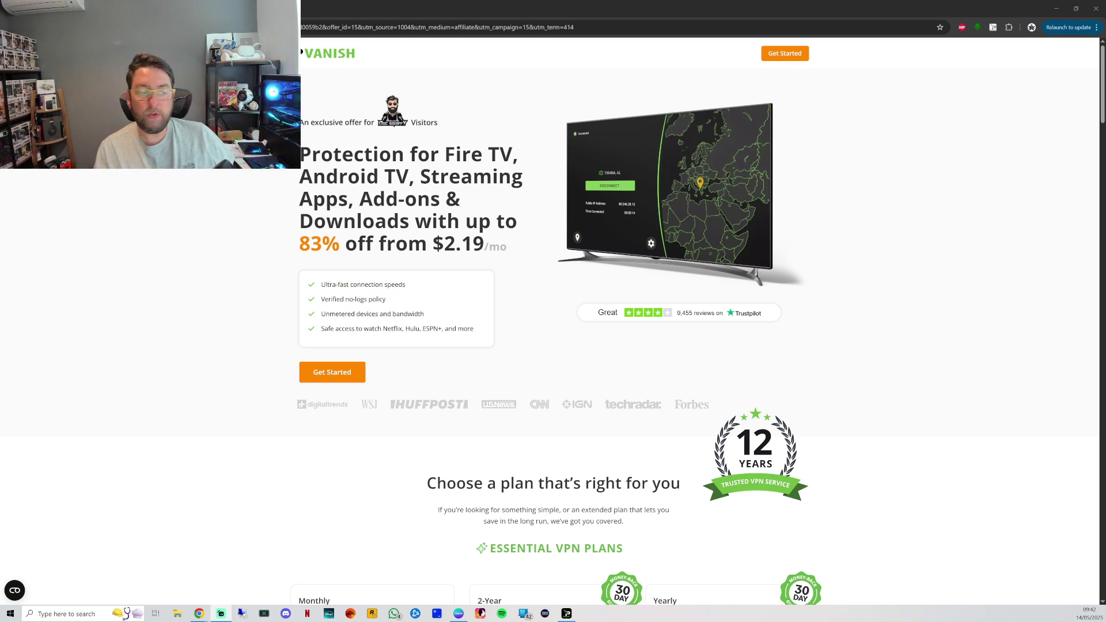
{"action": "scroll", "coordinate": [247, 361], "scroll_direction": "down", "scroll_amount": 7}
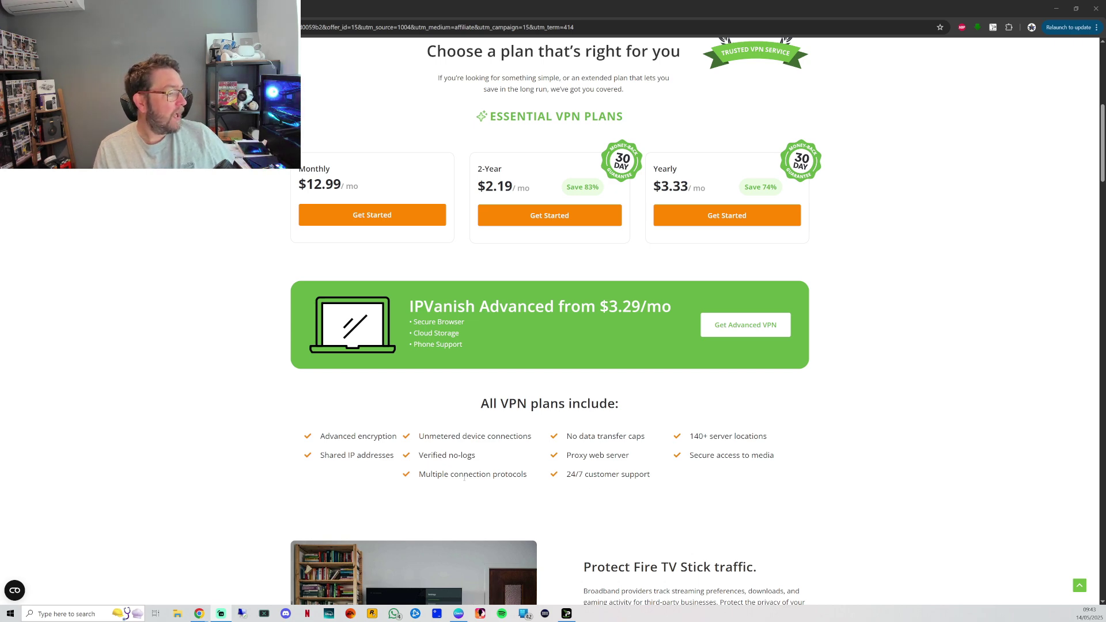
{"action": "scroll", "coordinate": [462, 482], "scroll_direction": "up", "scroll_amount": 8}
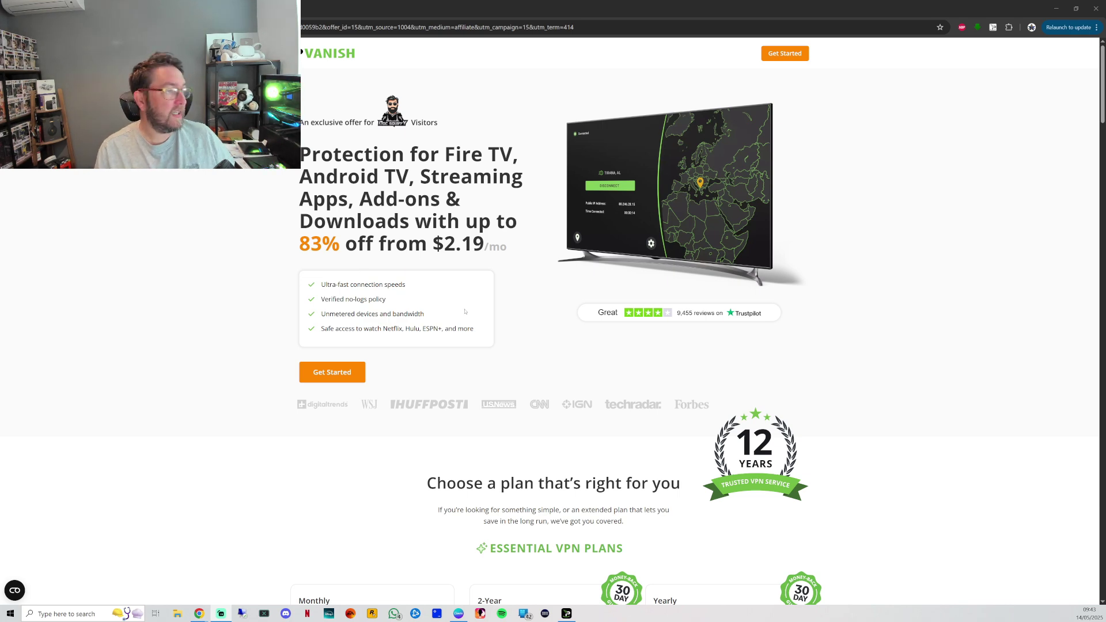
Switch to the Doc Squiffy YouTube channel page and browse its latest videos, including the Kodi guides, returning to the channel header.
{"action": "key", "text": "ctrl+Tab"}
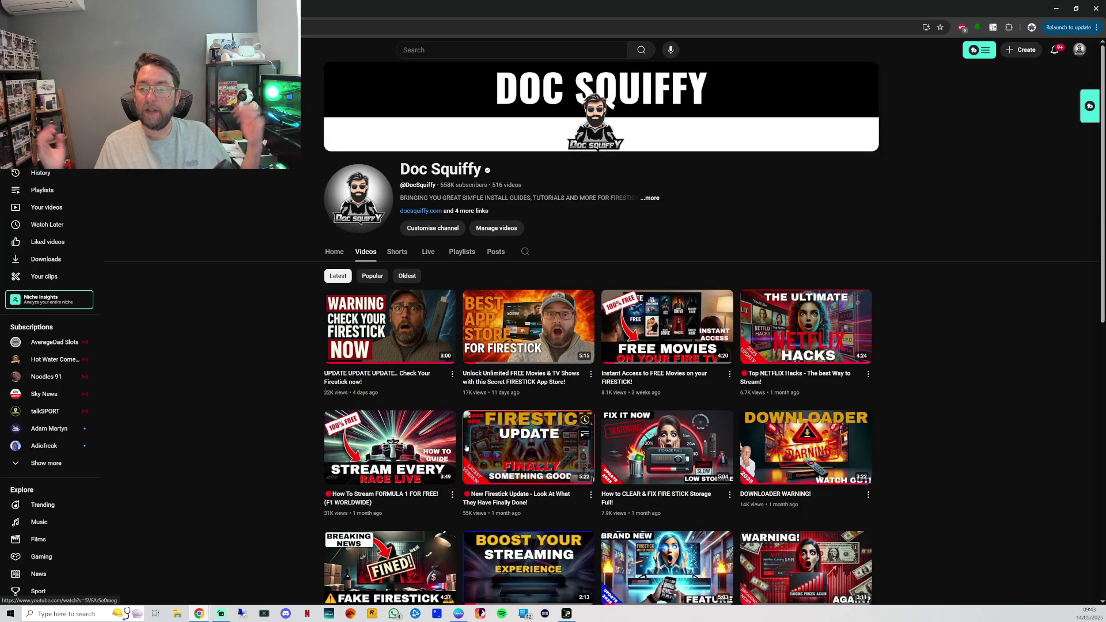
{"action": "scroll", "coordinate": [466, 448], "scroll_direction": "down", "scroll_amount": 3}
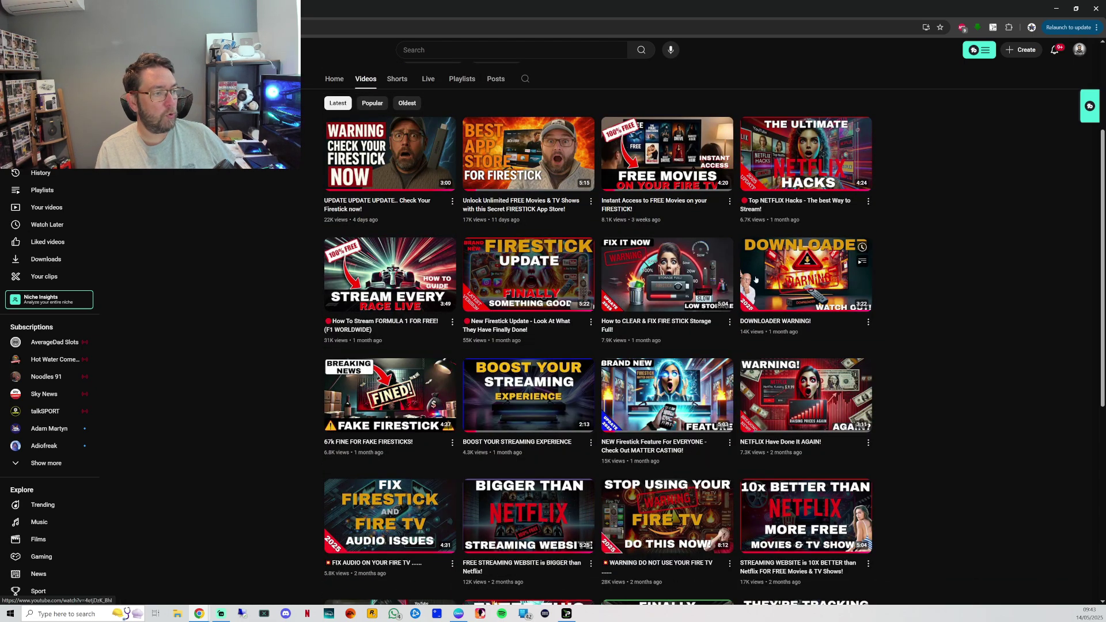
{"action": "scroll", "coordinate": [827, 399], "scroll_direction": "down", "scroll_amount": 2}
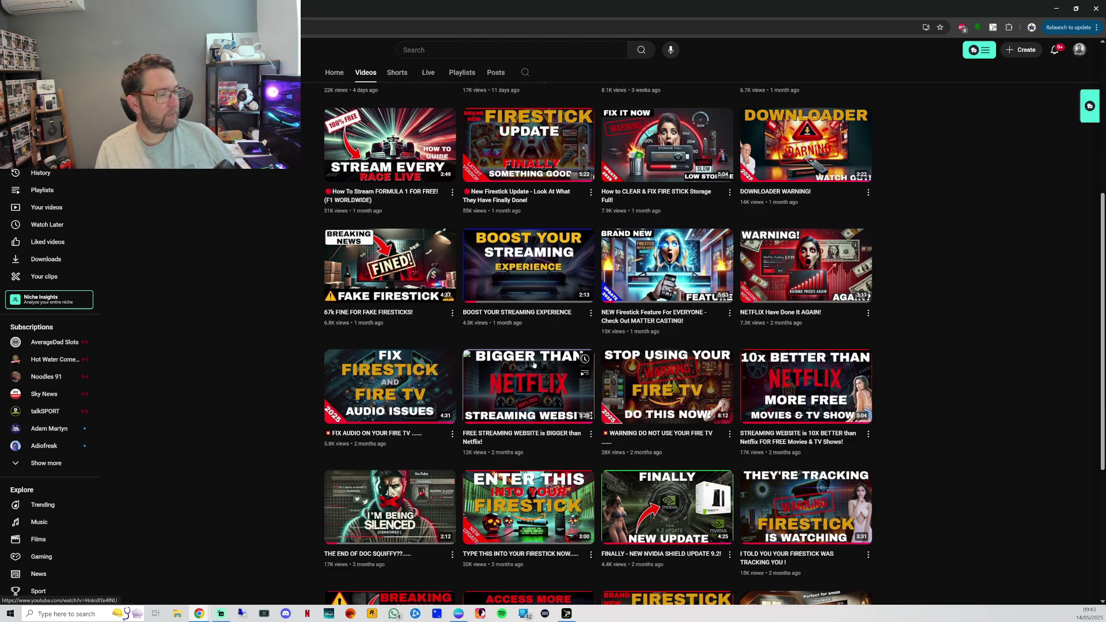
{"action": "scroll", "coordinate": [448, 362], "scroll_direction": "down", "scroll_amount": 10}
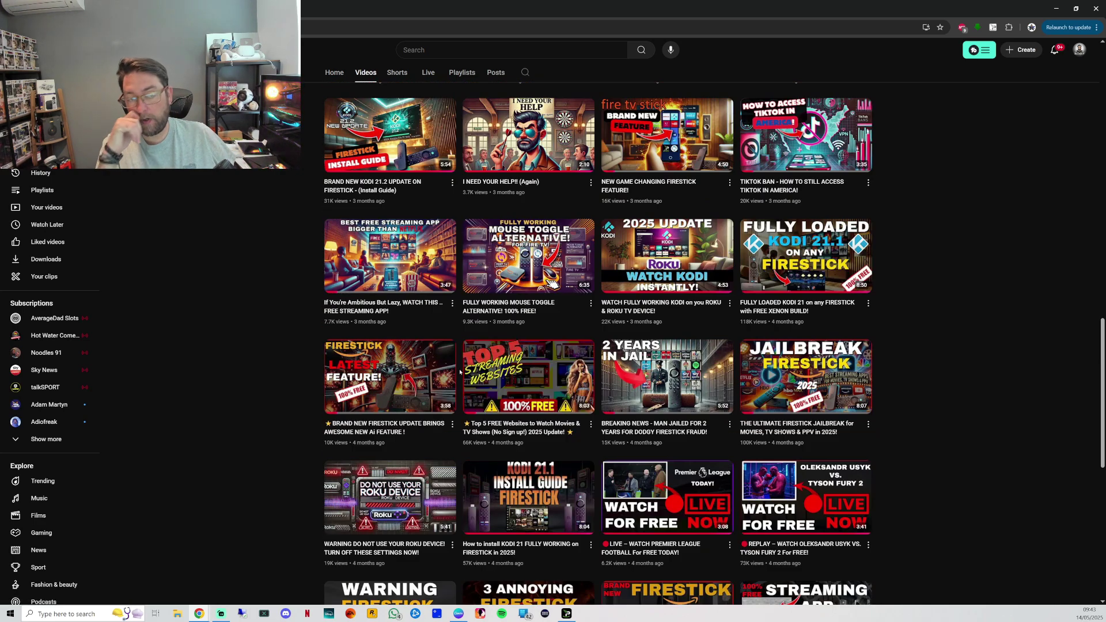
{"action": "scroll", "coordinate": [460, 371], "scroll_direction": "up", "scroll_amount": 12}
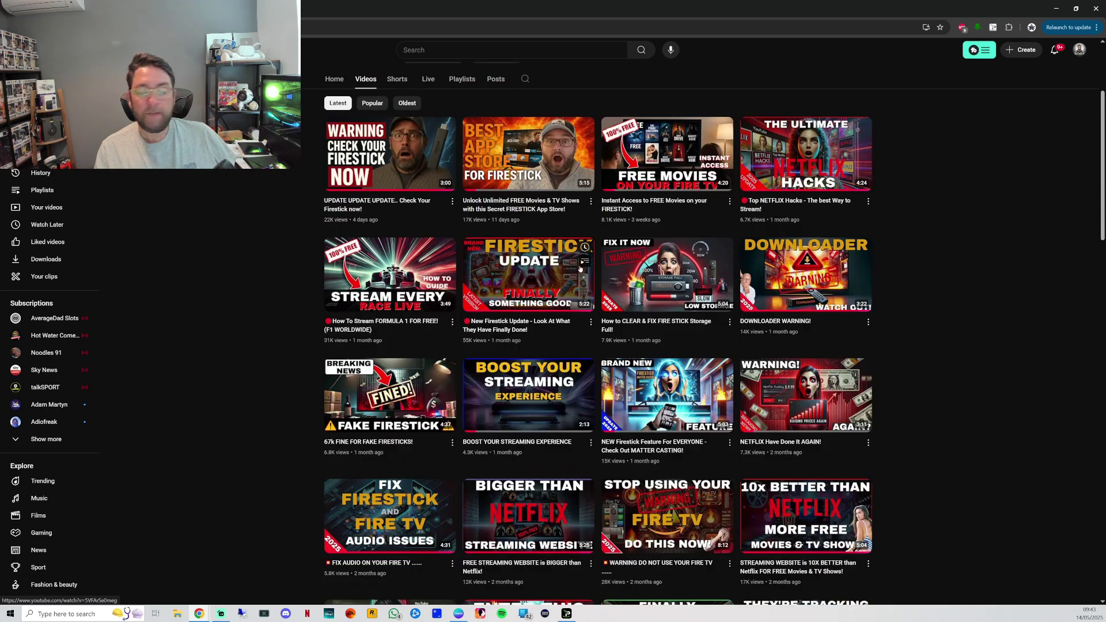
{"action": "scroll", "coordinate": [580, 268], "scroll_direction": "up", "scroll_amount": 3}
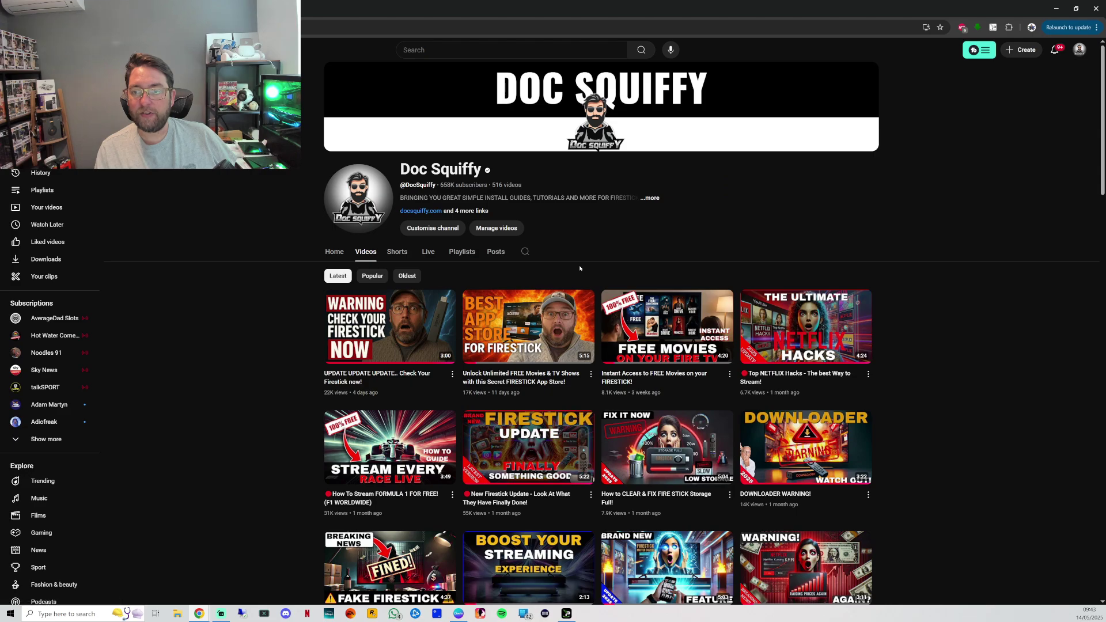